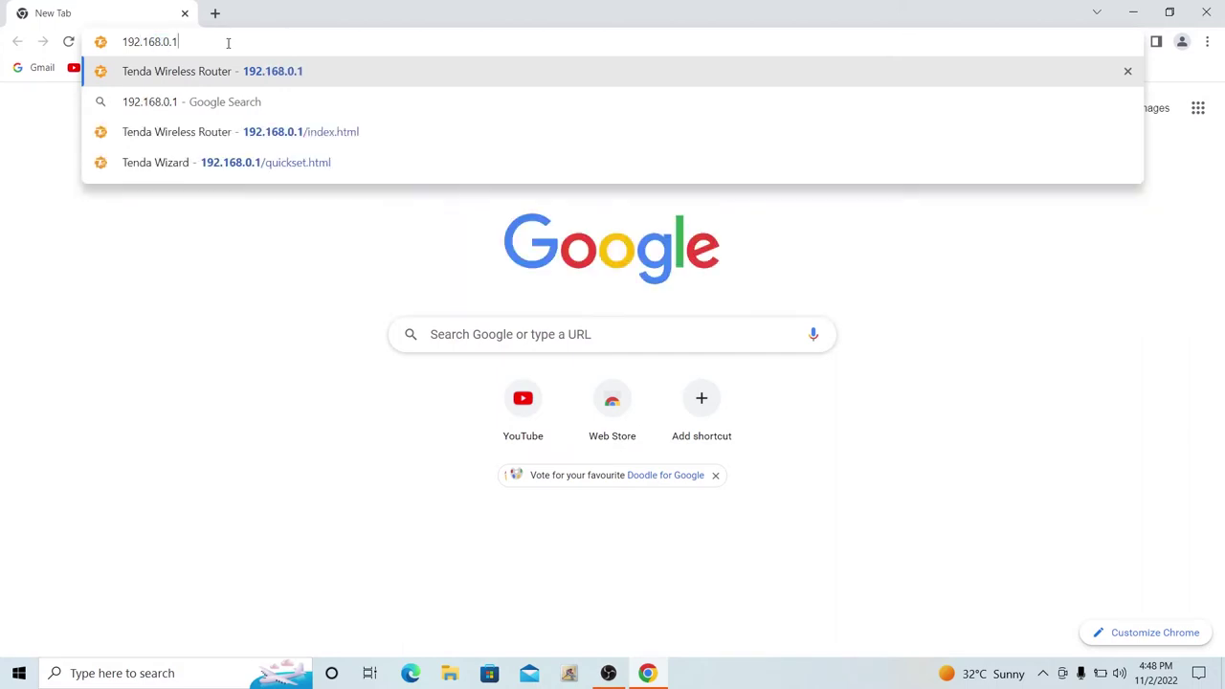
Load the router at 192.168.0.1 and accept the quick-setup wizard to reach the Status page.
{"action": "key", "text": "Return"}
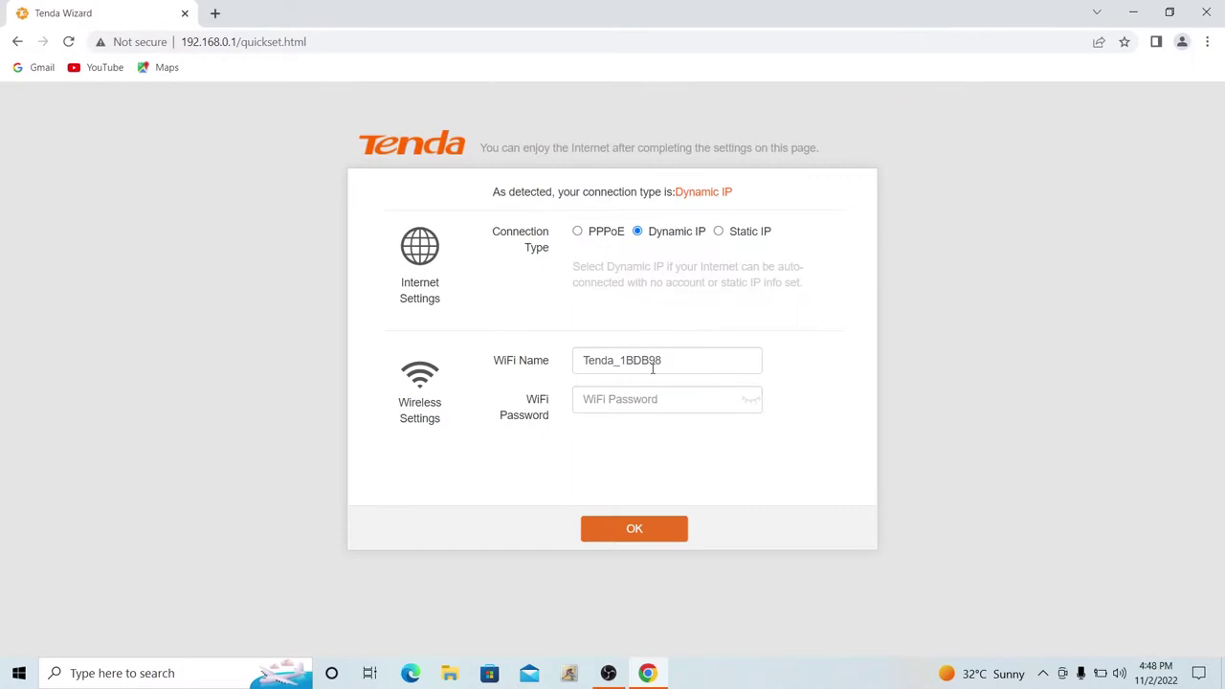
{"action": "left_click", "coordinate": [661, 369]}
{"action": "left_click", "coordinate": [612, 523]}
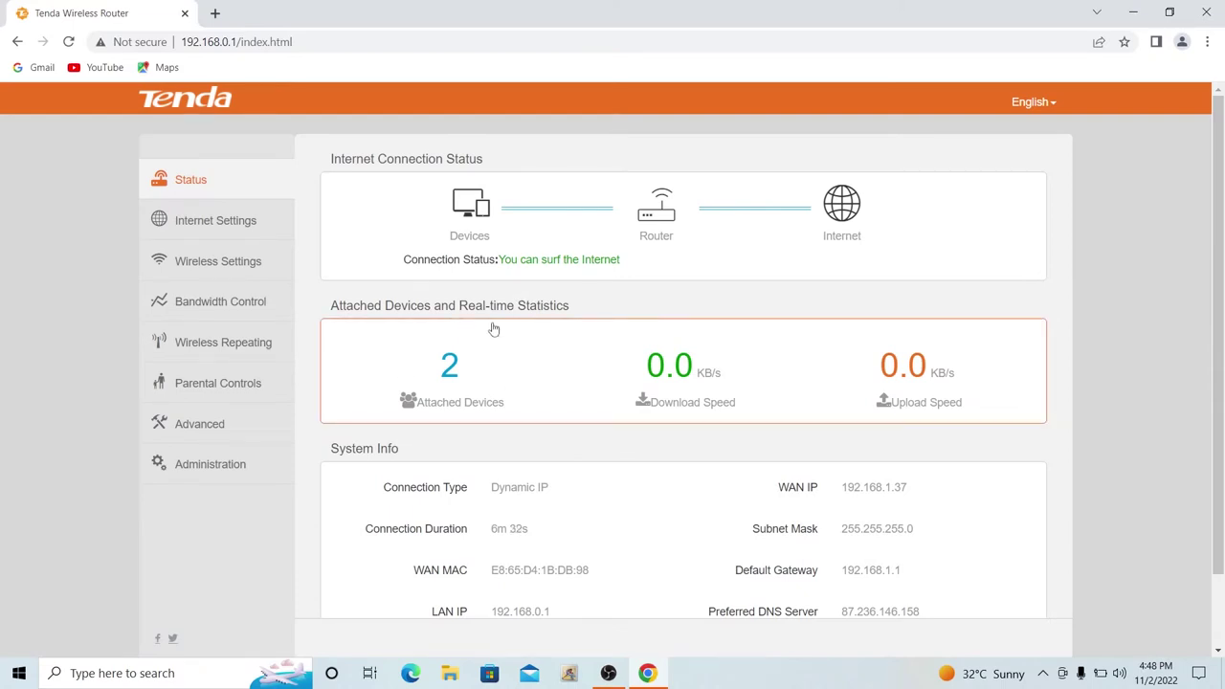
Try Static IP, then switch the connection back to Dynamic IP and save it.
{"action": "left_click", "coordinate": [201, 226]}
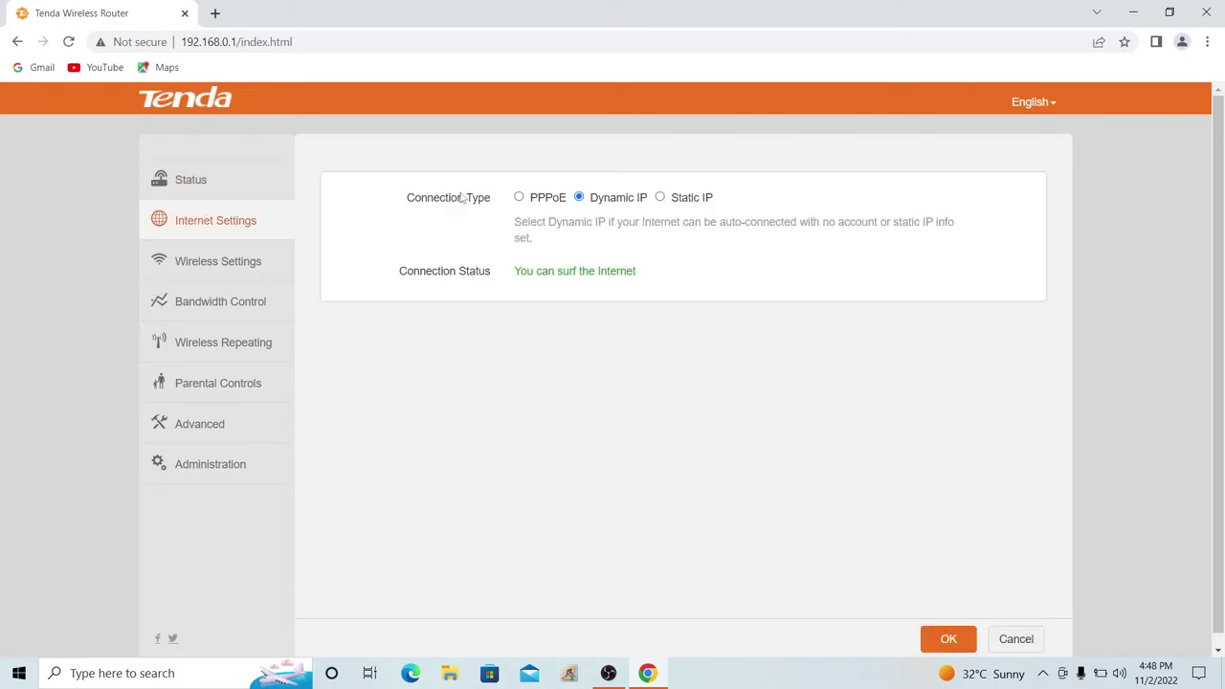
{"action": "left_click", "coordinate": [661, 197]}
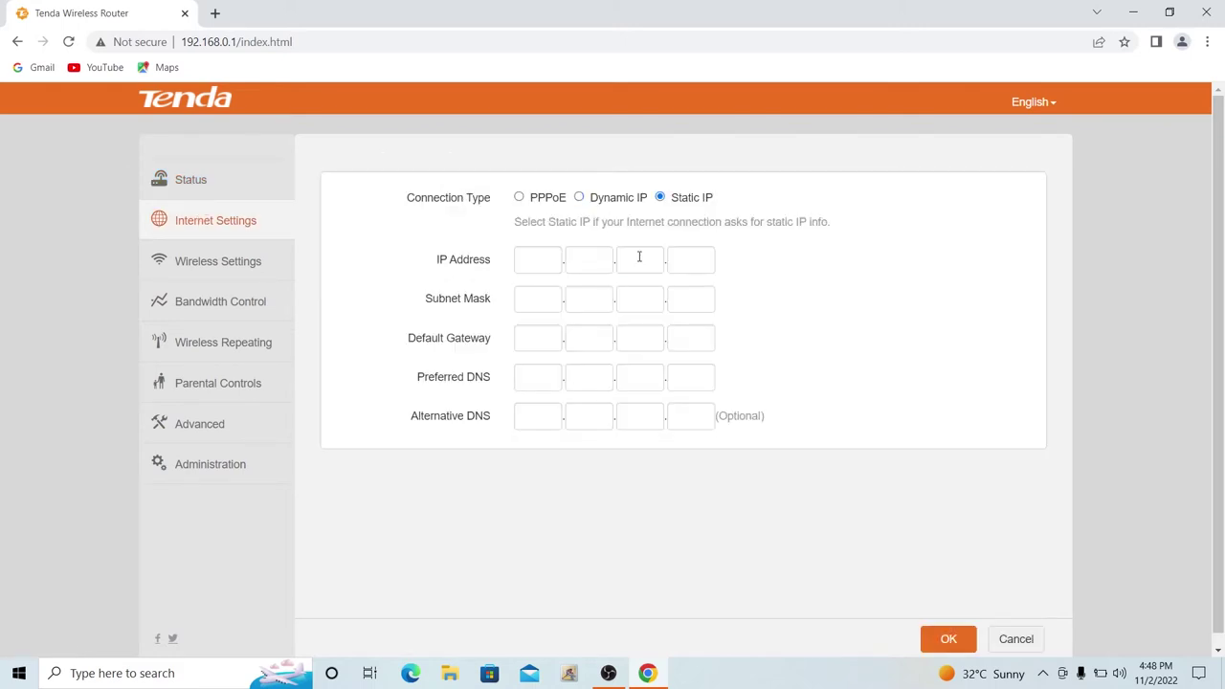
{"action": "left_click", "coordinate": [538, 261]}
{"action": "left_click", "coordinate": [595, 202]}
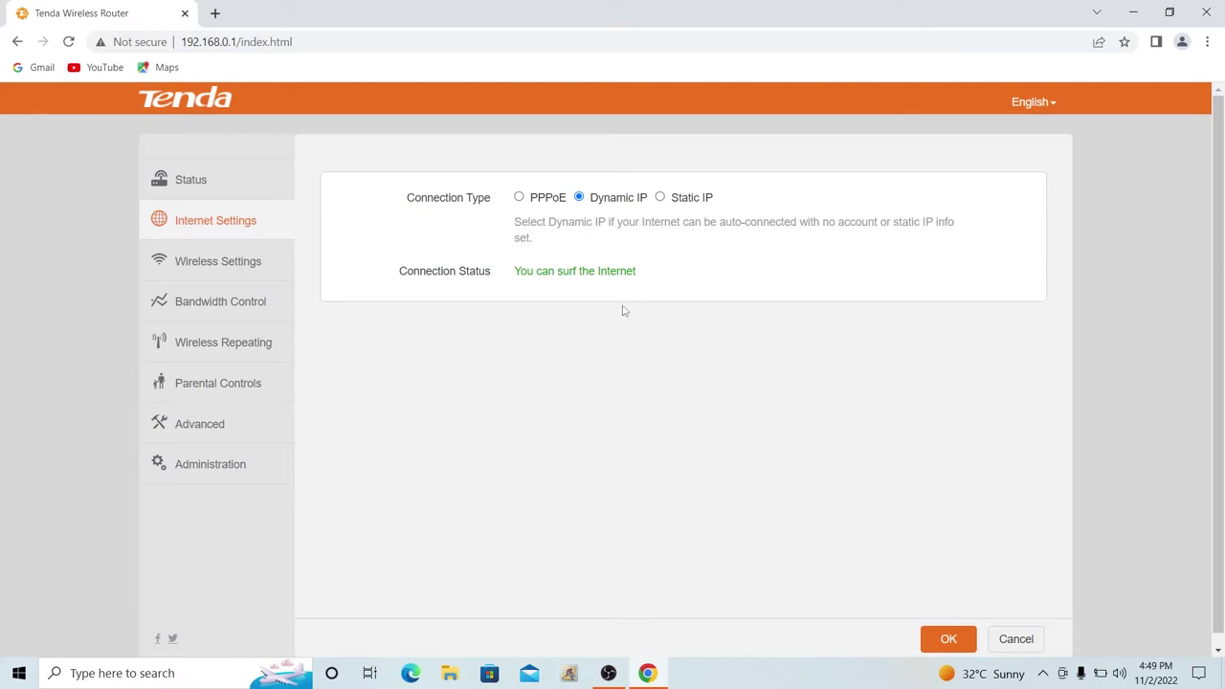
{"action": "left_click", "coordinate": [944, 649]}
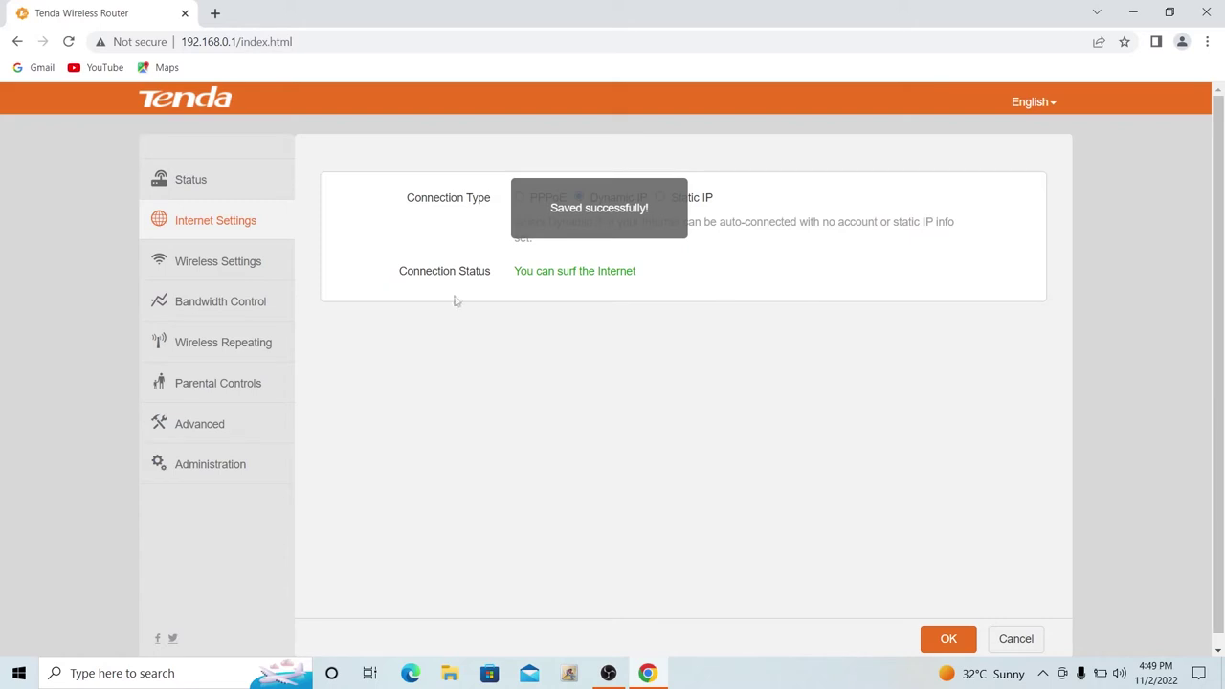
{"action": "left_click", "coordinate": [211, 265]}
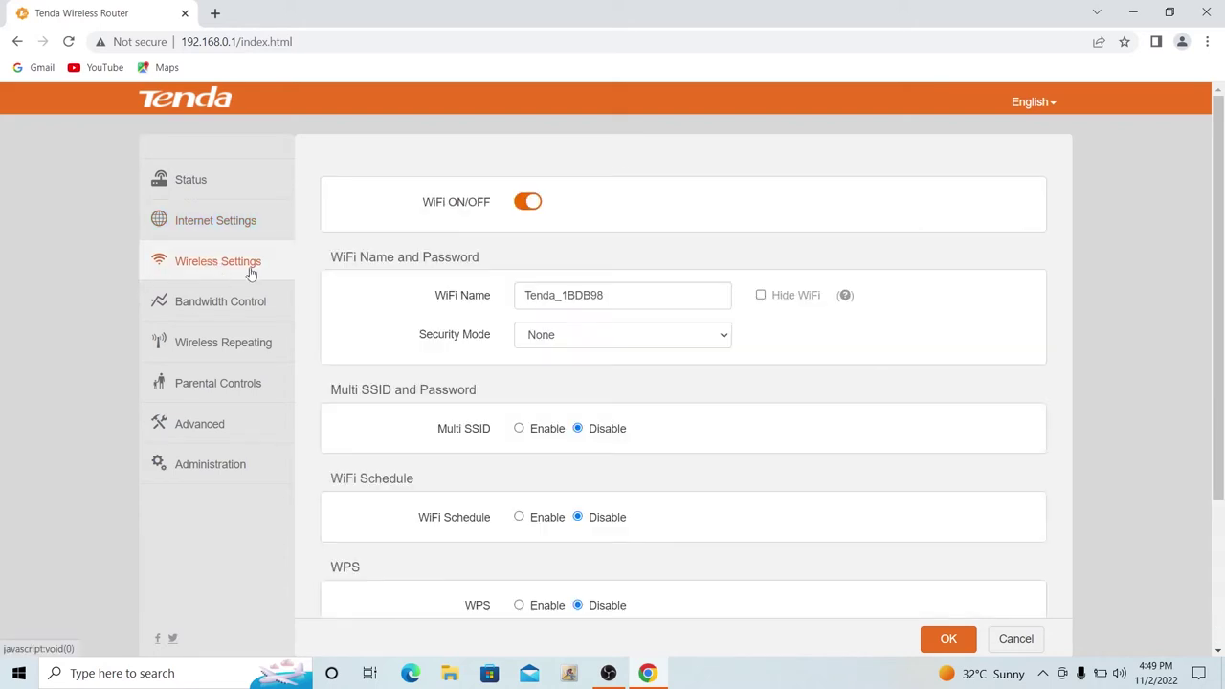
Clear the WiFi Name field and enter Sai-2010 as the new network name.
{"action": "left_click", "coordinate": [631, 297]}
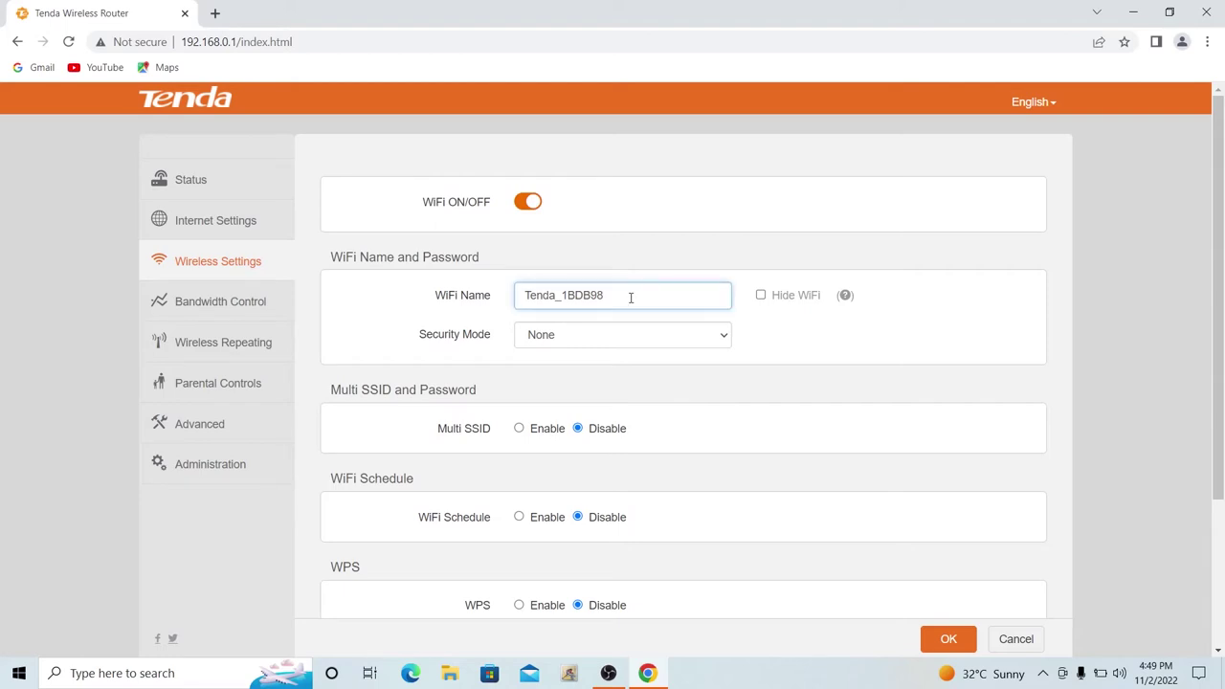
{"action": "key", "text": "BackSpace"}
{"action": "key", "text": "BackSpace"}
{"action": "key", "text": "BackSpace"}
{"action": "key", "text": "BackSpace"}
{"action": "key", "text": "BackSpace"}
{"action": "key", "text": "BackSpace"}
{"action": "key", "text": "BackSpace"}
{"action": "key", "text": "BackSpace"}
{"action": "key", "text": "BackSpace"}
{"action": "key", "text": "BackSpace"}
{"action": "key", "text": "BackSpace"}
{"action": "key", "text": "BackSpace"}
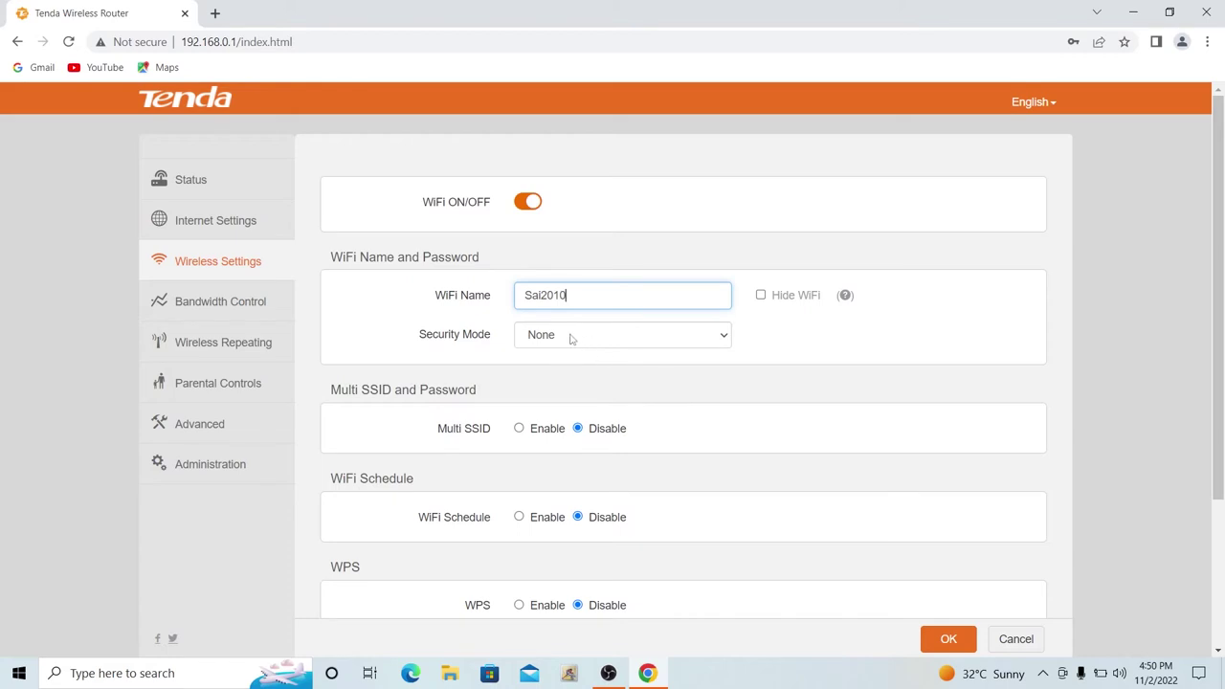
{"action": "left_click", "coordinate": [542, 295]}
Set the WiFi security mode to WPA/WPA2-PSK Mixed.
{"action": "left_click", "coordinate": [616, 341]}
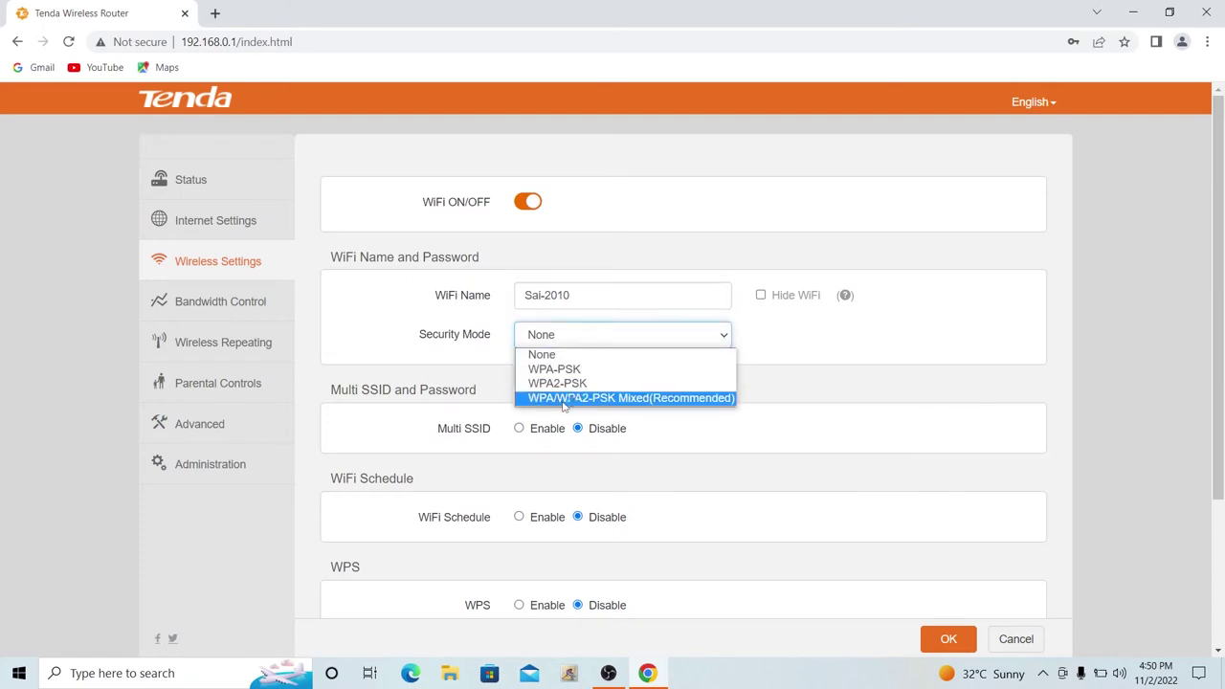
{"action": "left_click", "coordinate": [569, 399]}
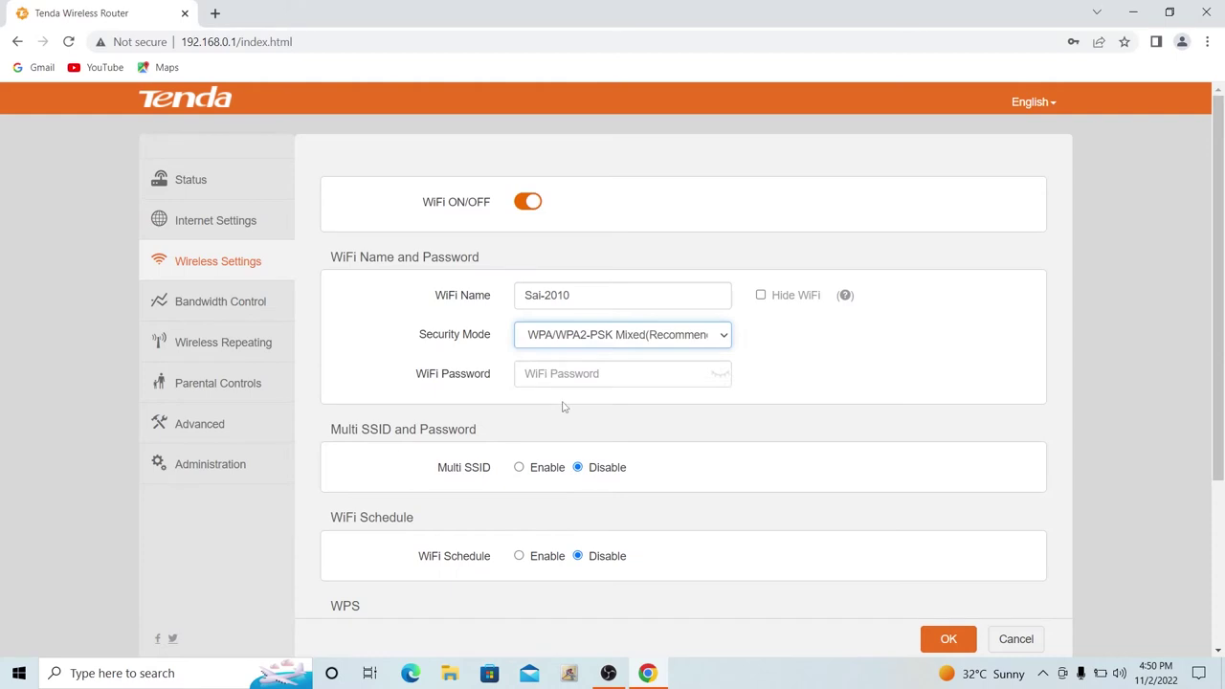
{"action": "left_click", "coordinate": [639, 340]}
{"action": "left_click", "coordinate": [563, 401]}
Enter the new WiFi password, then save and accept the disconnect warning.
{"action": "left_click", "coordinate": [549, 375]}
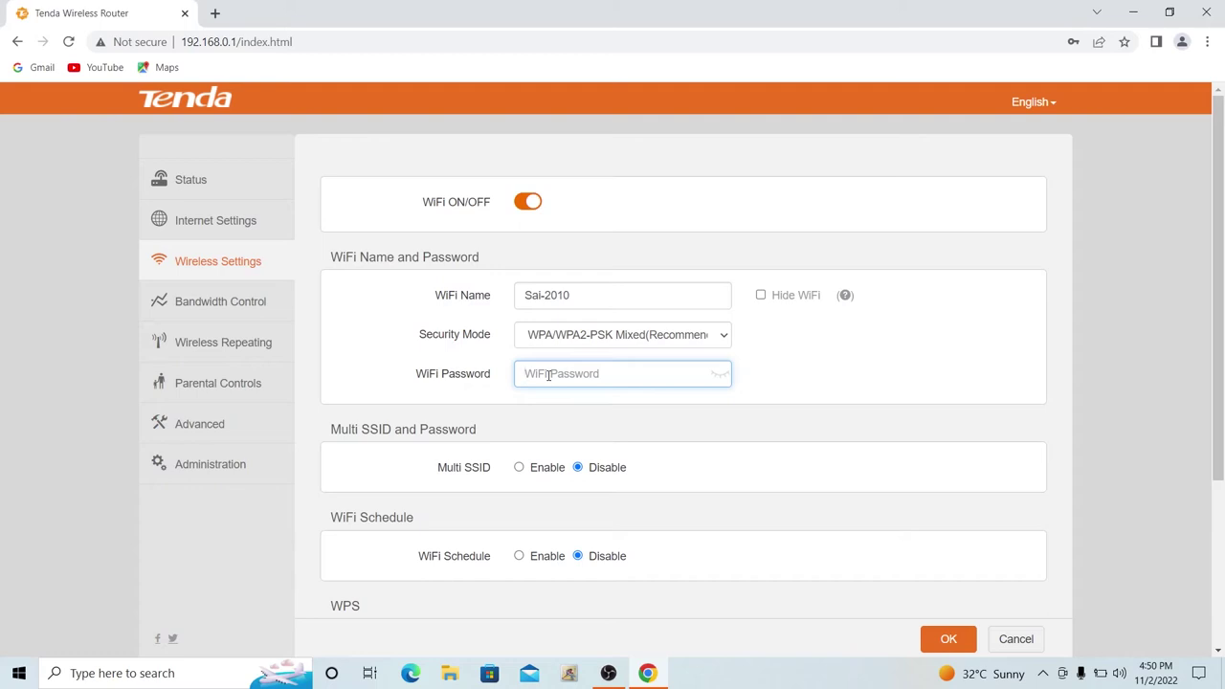
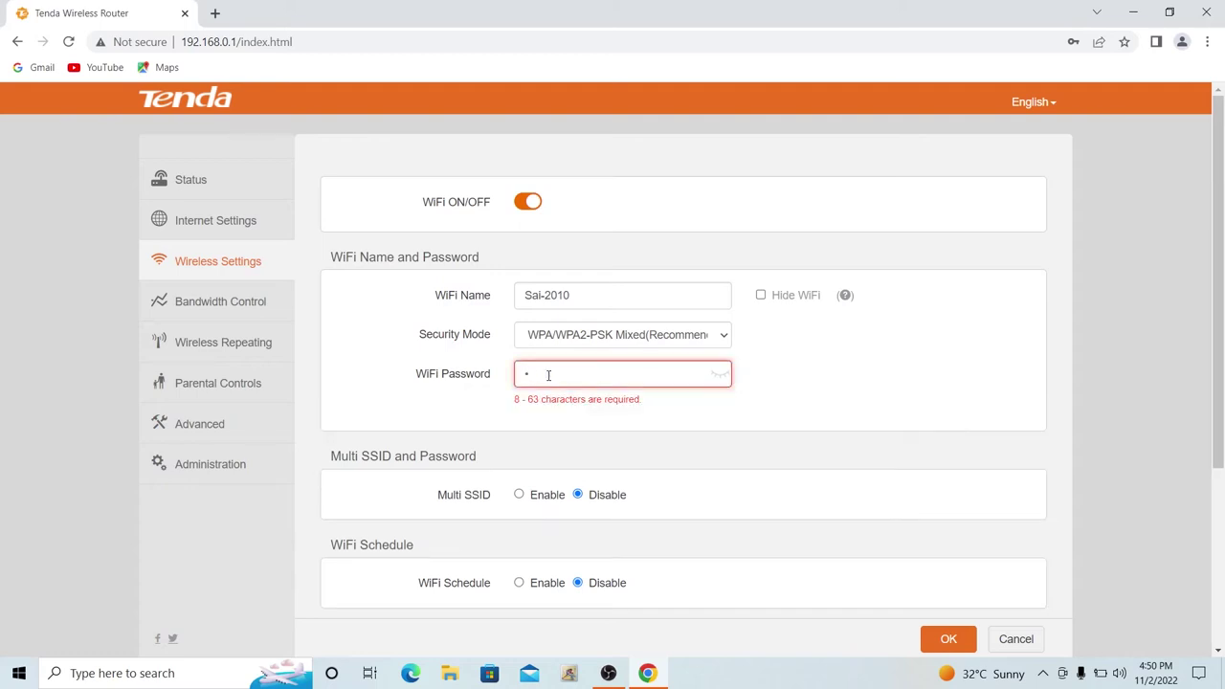
{"action": "key", "text": "BackSpace"}
{"action": "left_click", "coordinate": [717, 378]}
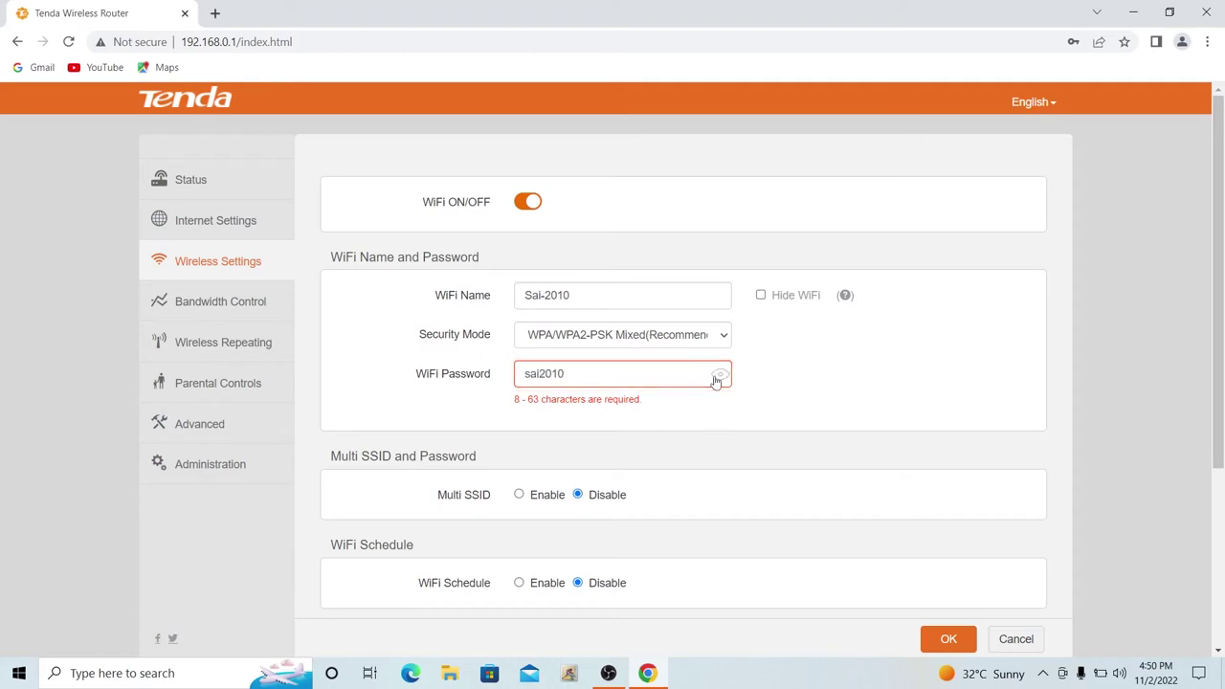
{"action": "left_click", "coordinate": [541, 377]}
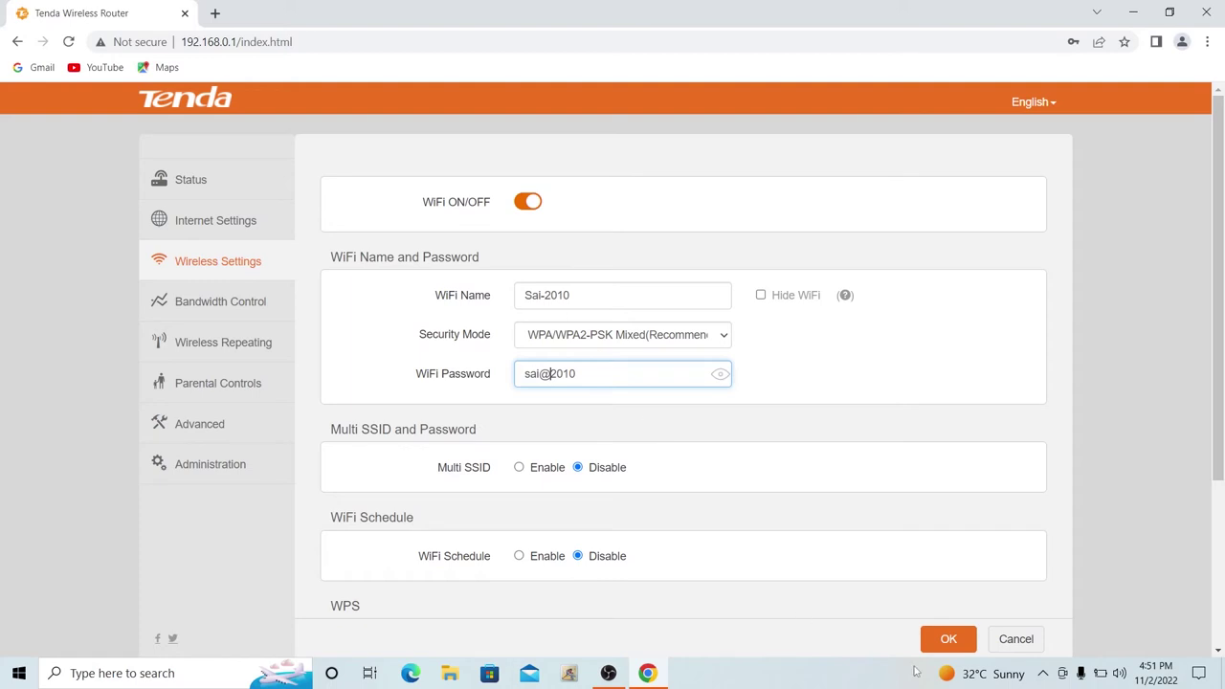
{"action": "left_click", "coordinate": [943, 642]}
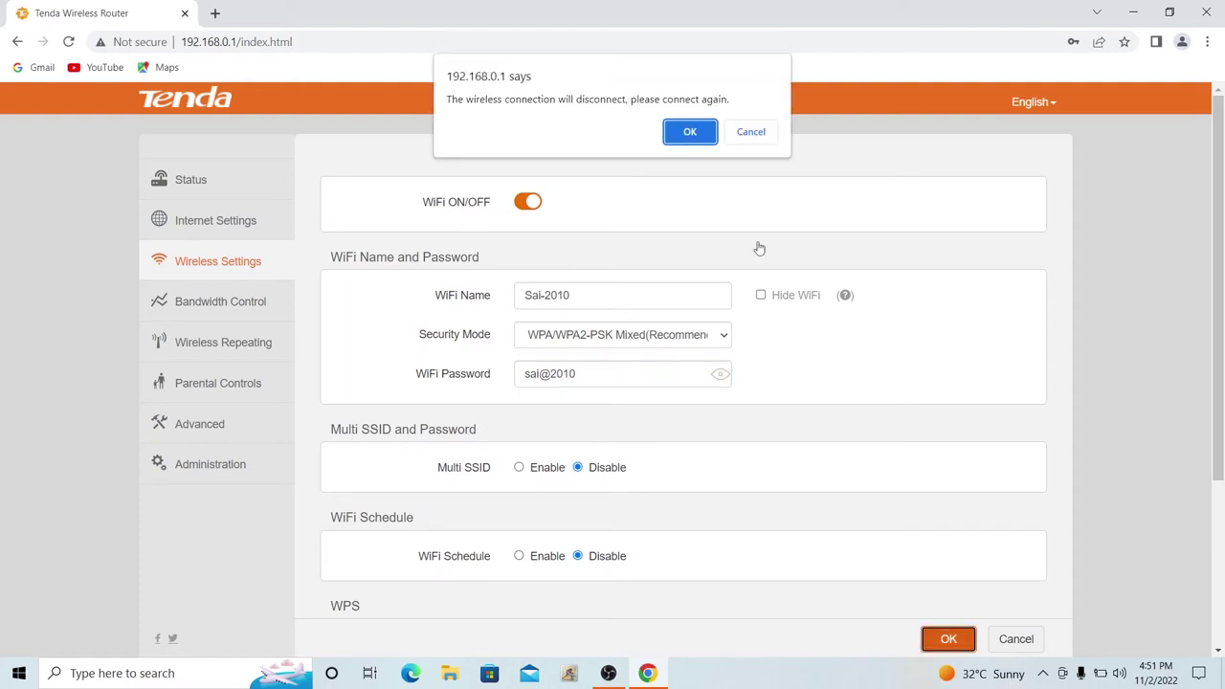
{"action": "left_click", "coordinate": [683, 131]}
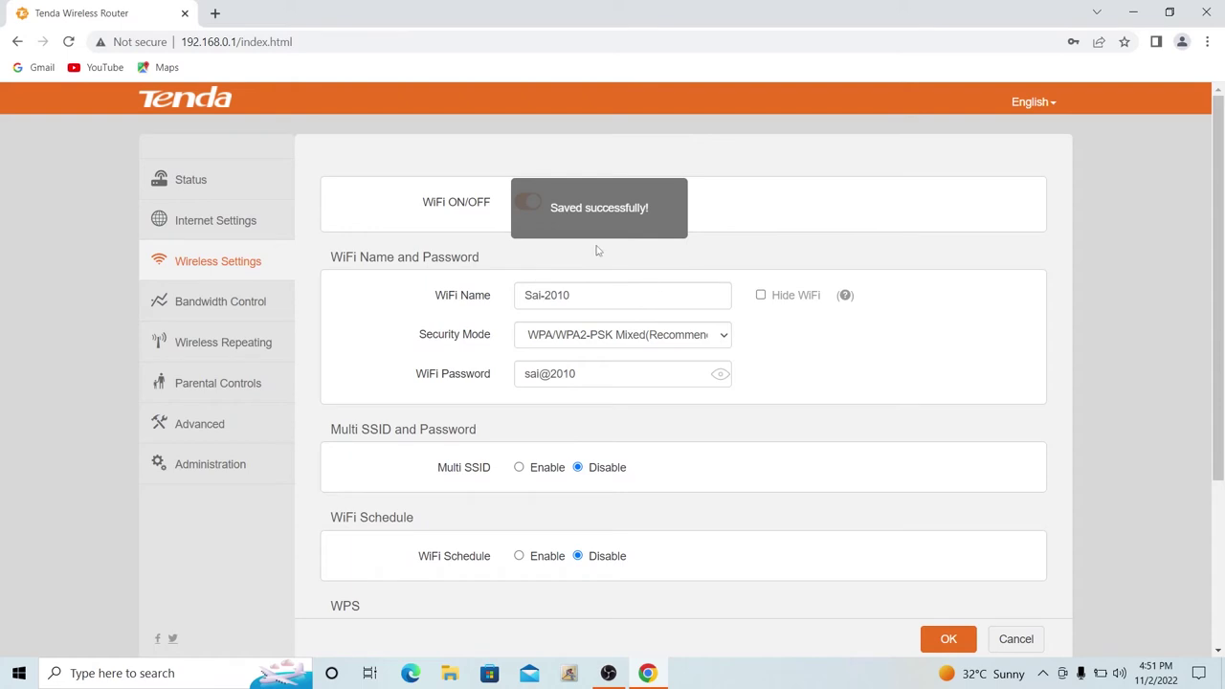
Browse Bandwidth Control, Wireless Repeating, Parental Controls and Advanced, ending on Administration.
{"action": "left_click", "coordinate": [252, 306]}
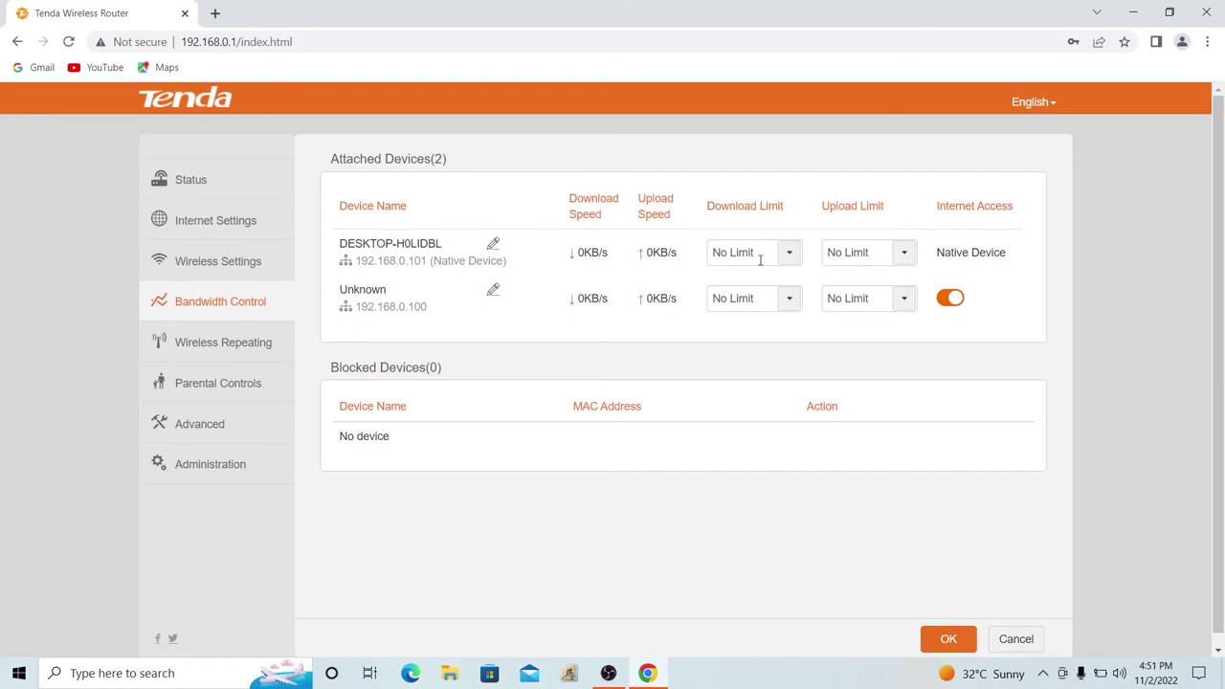
{"action": "left_click", "coordinate": [211, 347]}
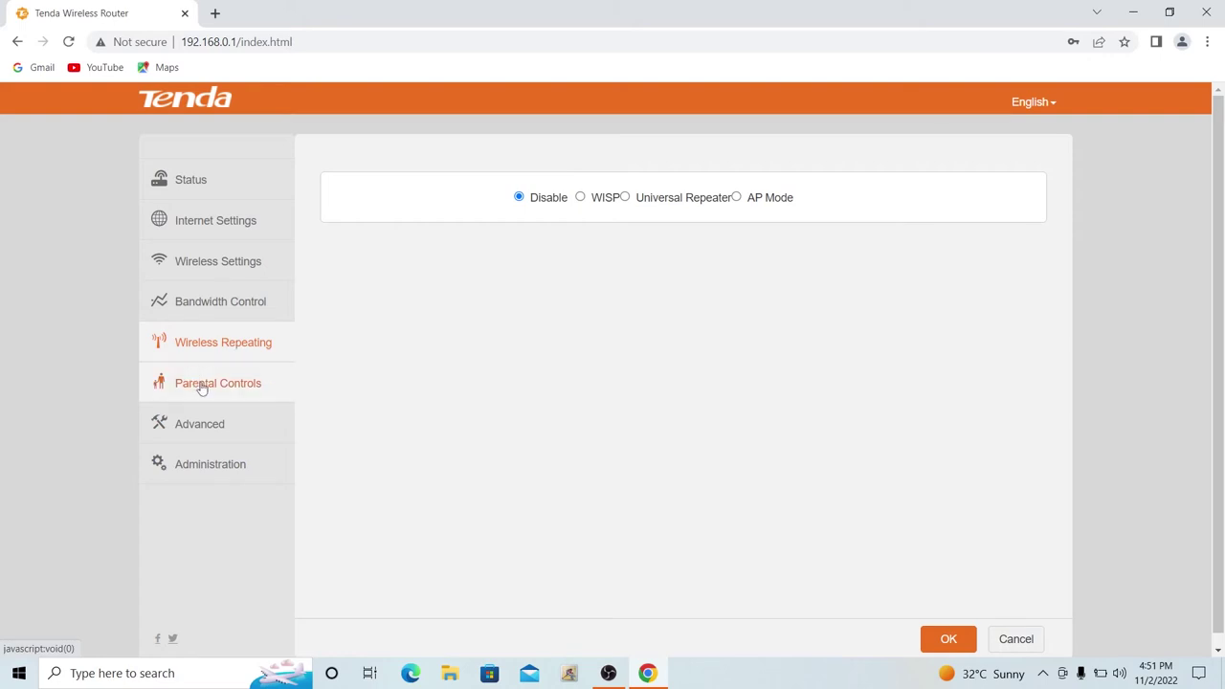
{"action": "left_click", "coordinate": [202, 389]}
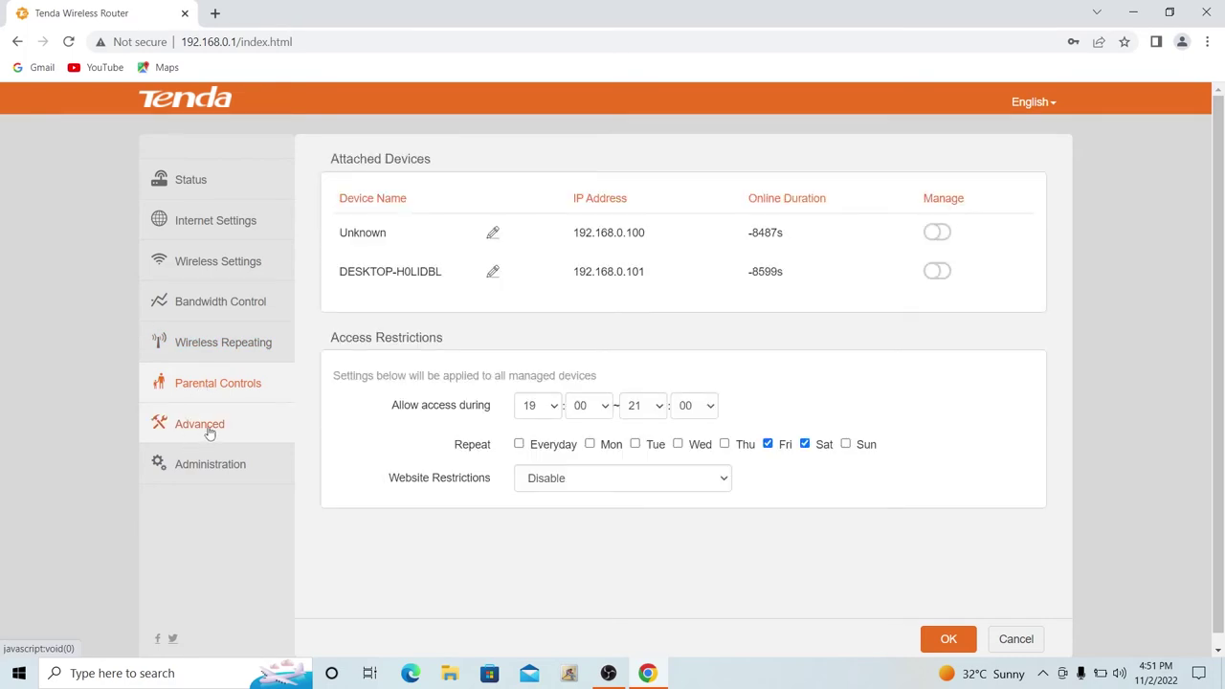
{"action": "left_click", "coordinate": [209, 431]}
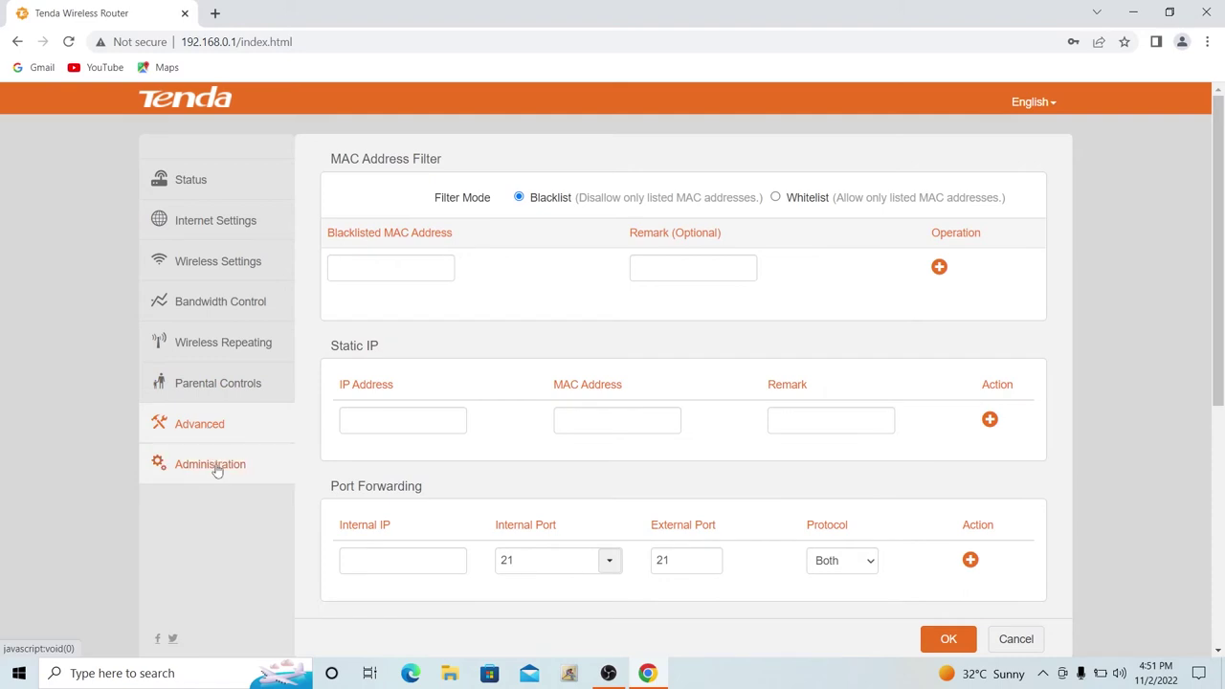
{"action": "left_click", "coordinate": [215, 468]}
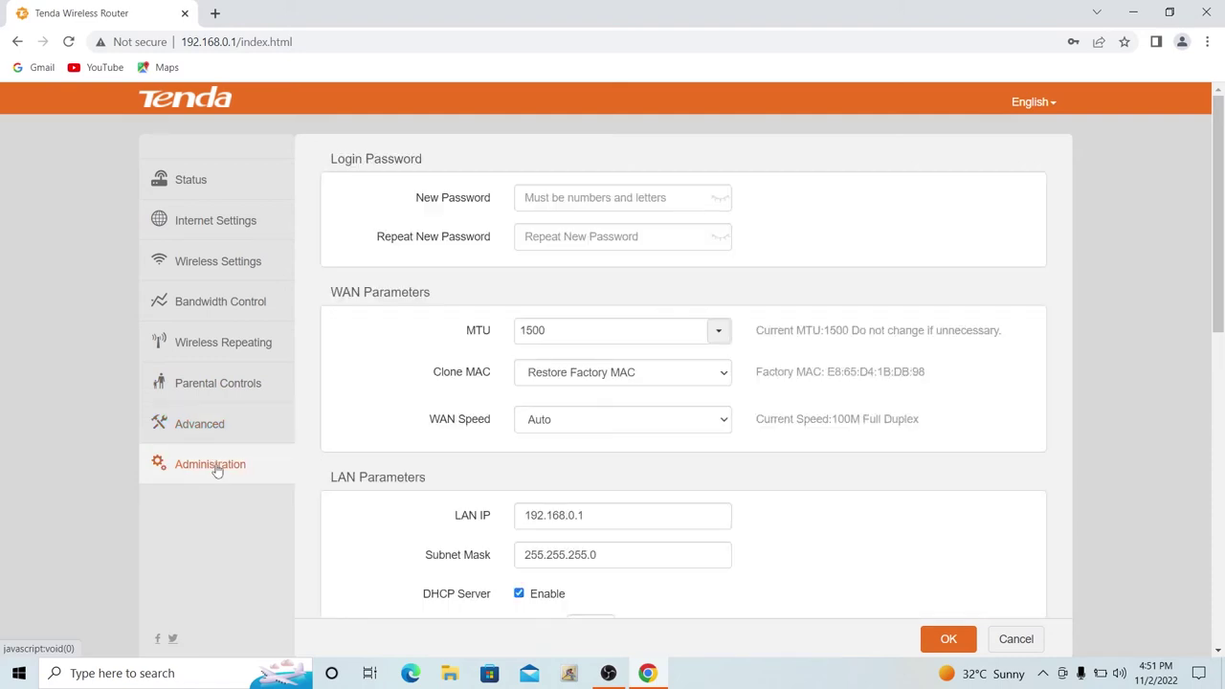
Enter the new login password in both fields and reveal them to confirm they match.
{"action": "left_click", "coordinate": [548, 197]}
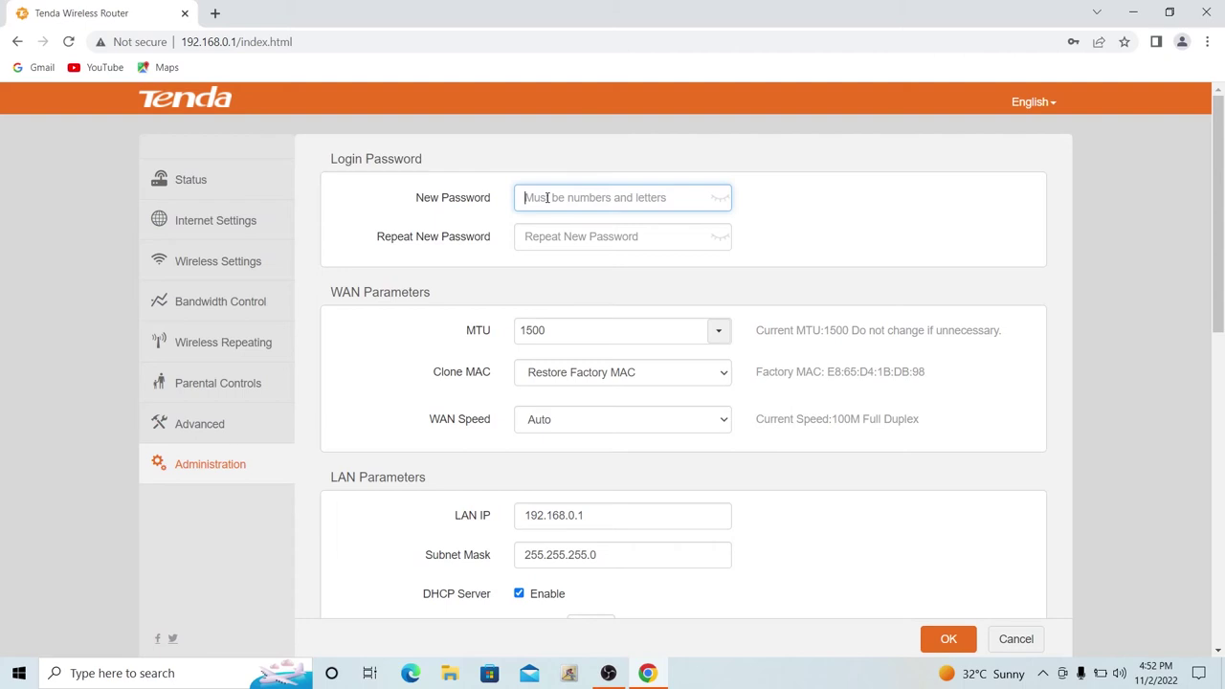
{"action": "type", "text": "•••"}
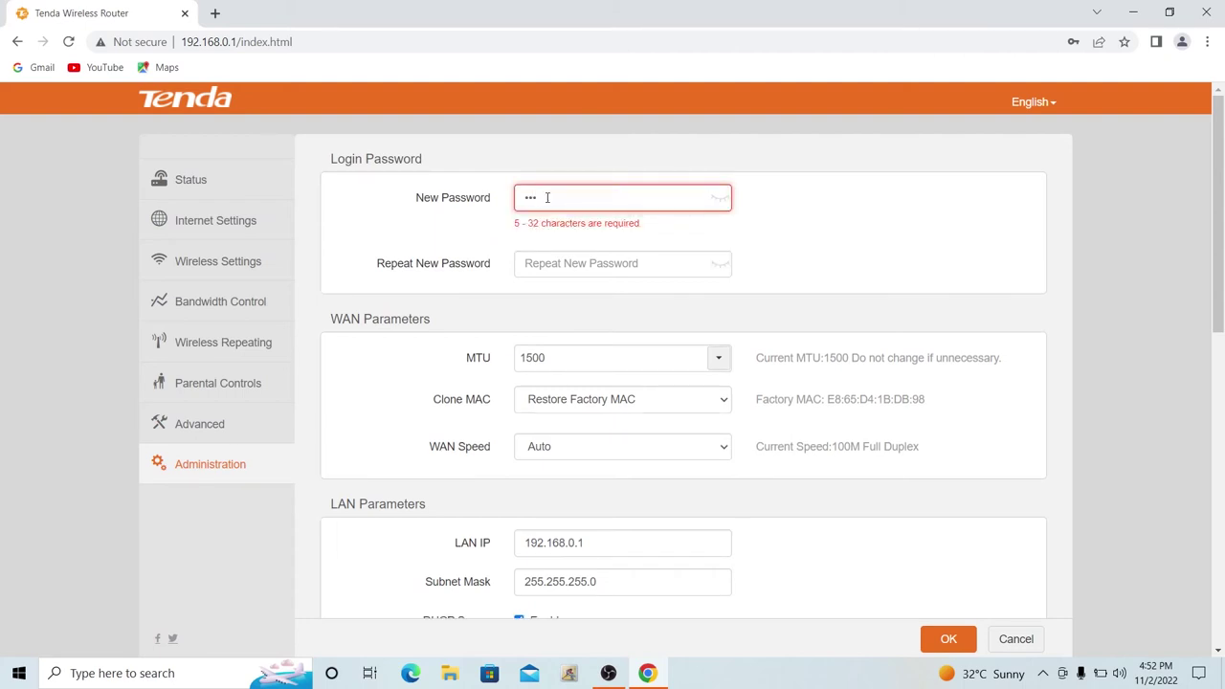
{"action": "type", "text": "•••"}
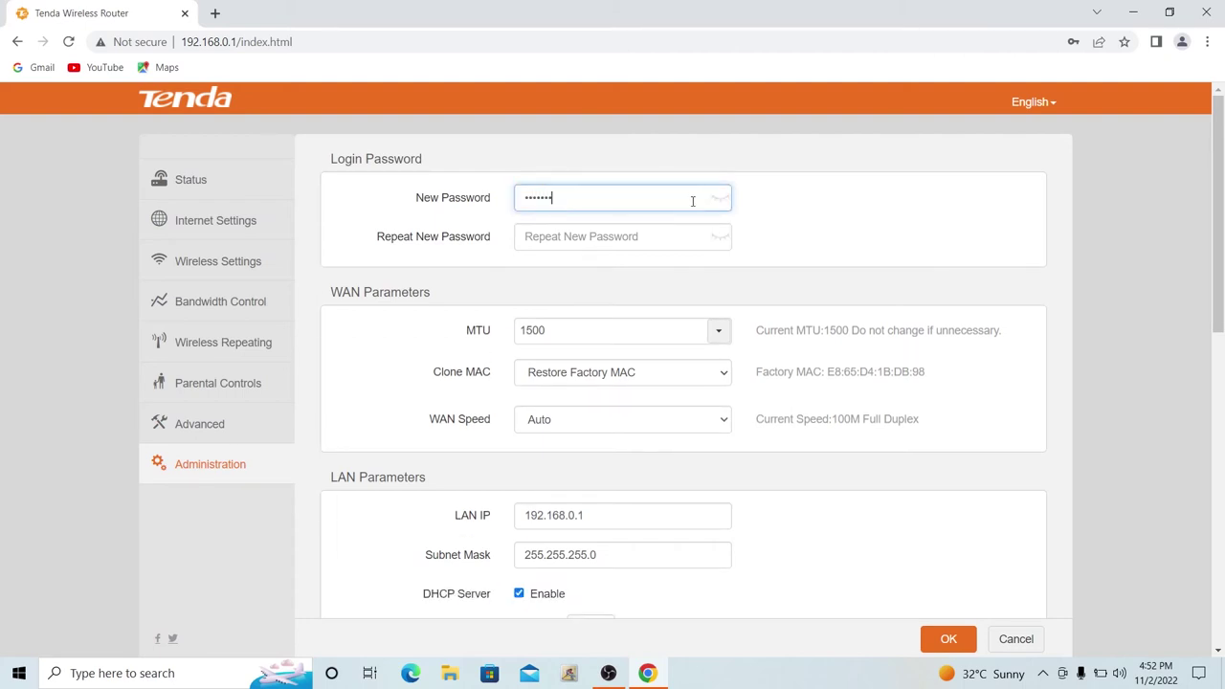
{"action": "left_click", "coordinate": [721, 200]}
{"action": "left_click", "coordinate": [721, 200]}
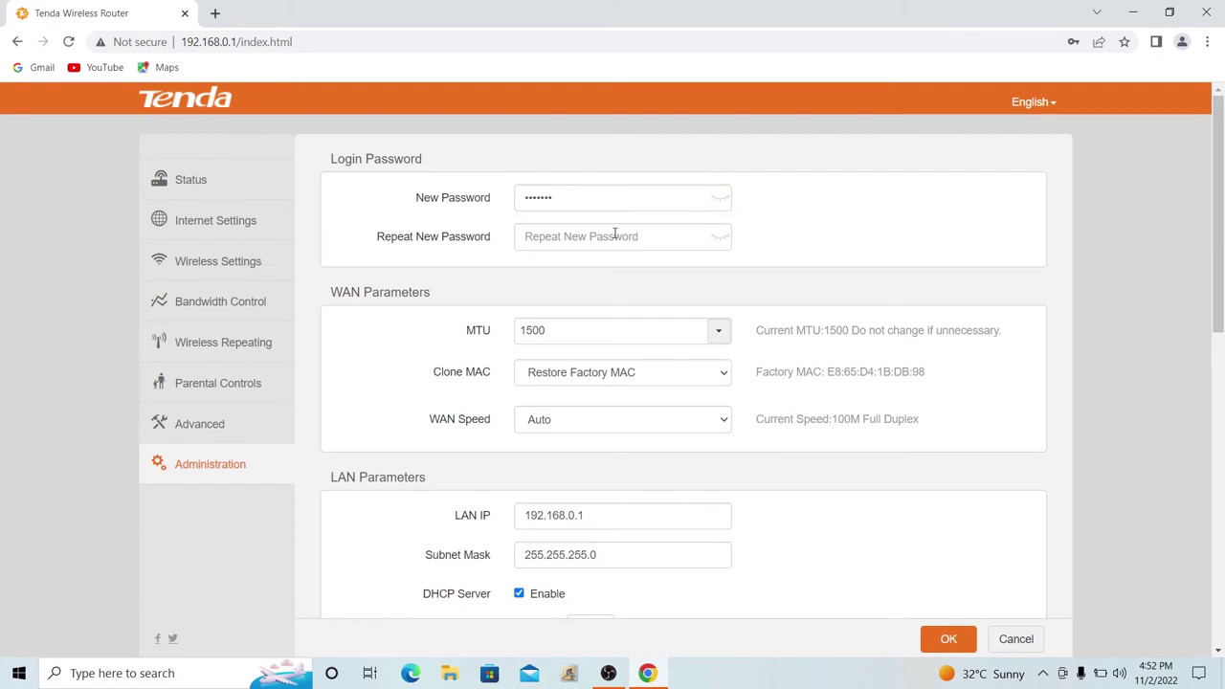
{"action": "left_click", "coordinate": [601, 239]}
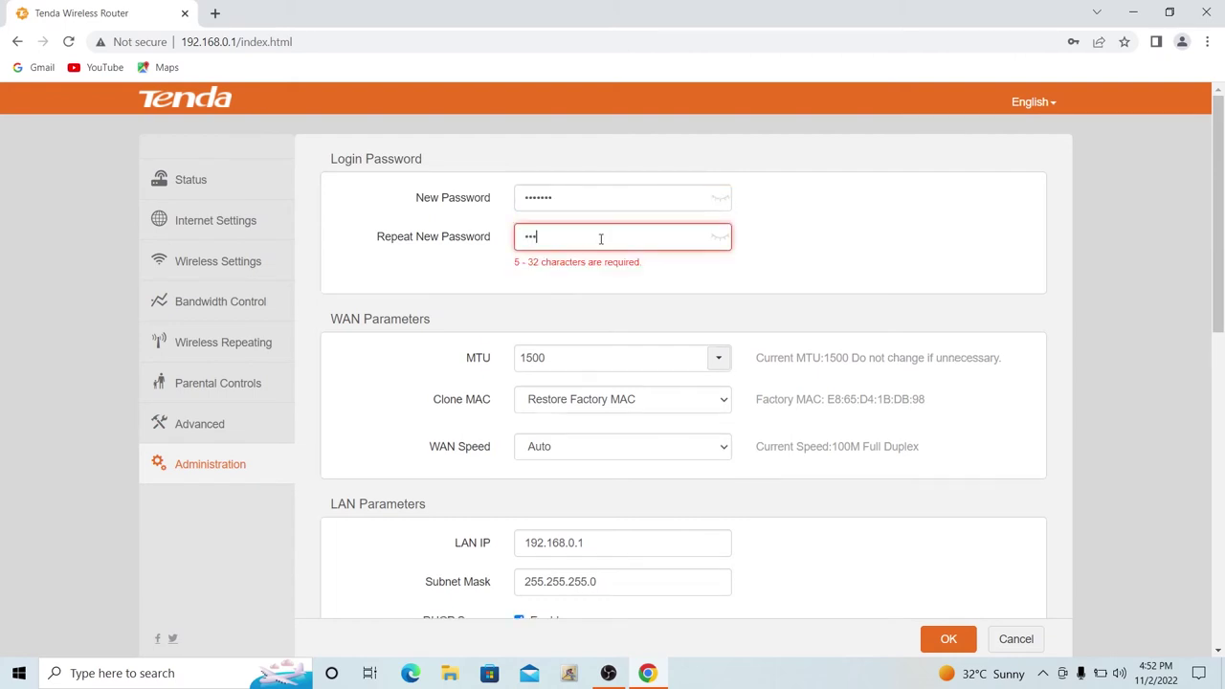
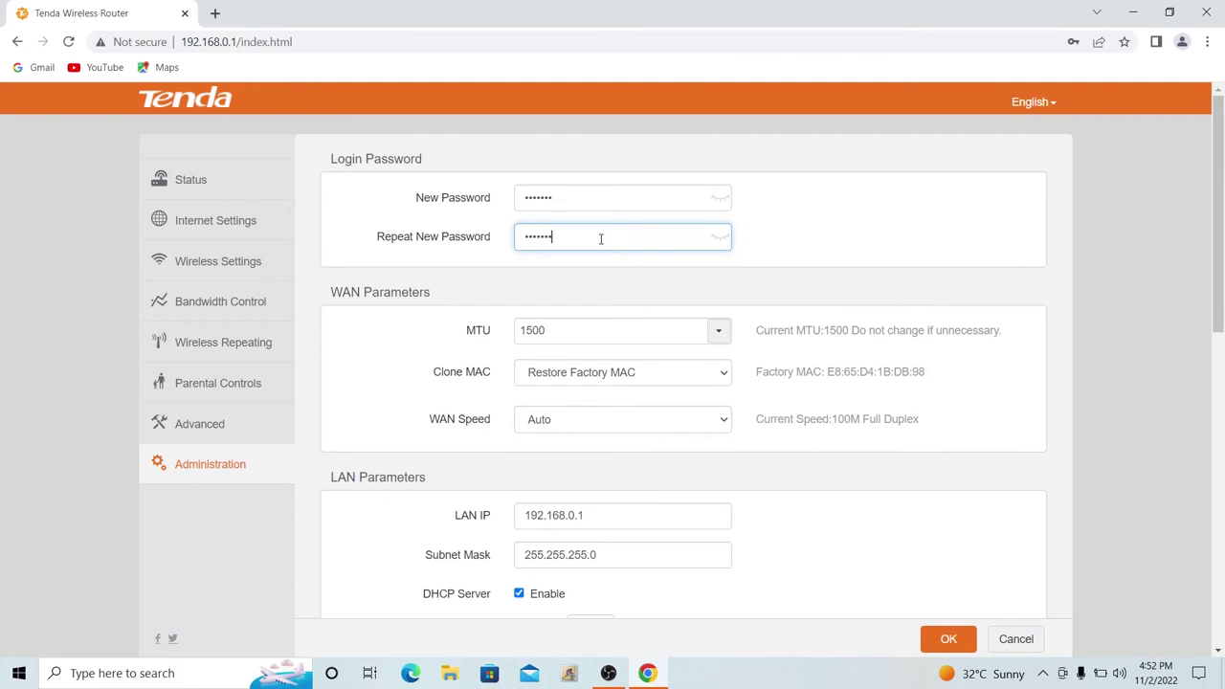
{"action": "left_click", "coordinate": [720, 198]}
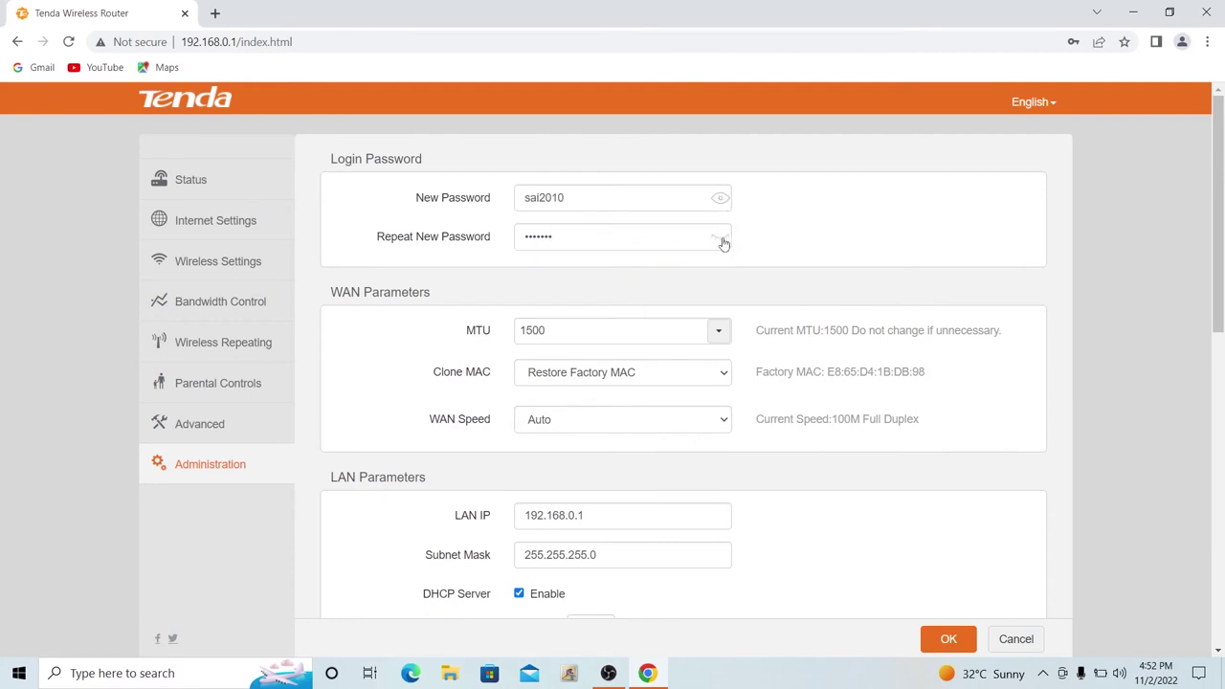
{"action": "left_click", "coordinate": [724, 242]}
{"action": "left_click", "coordinate": [719, 244]}
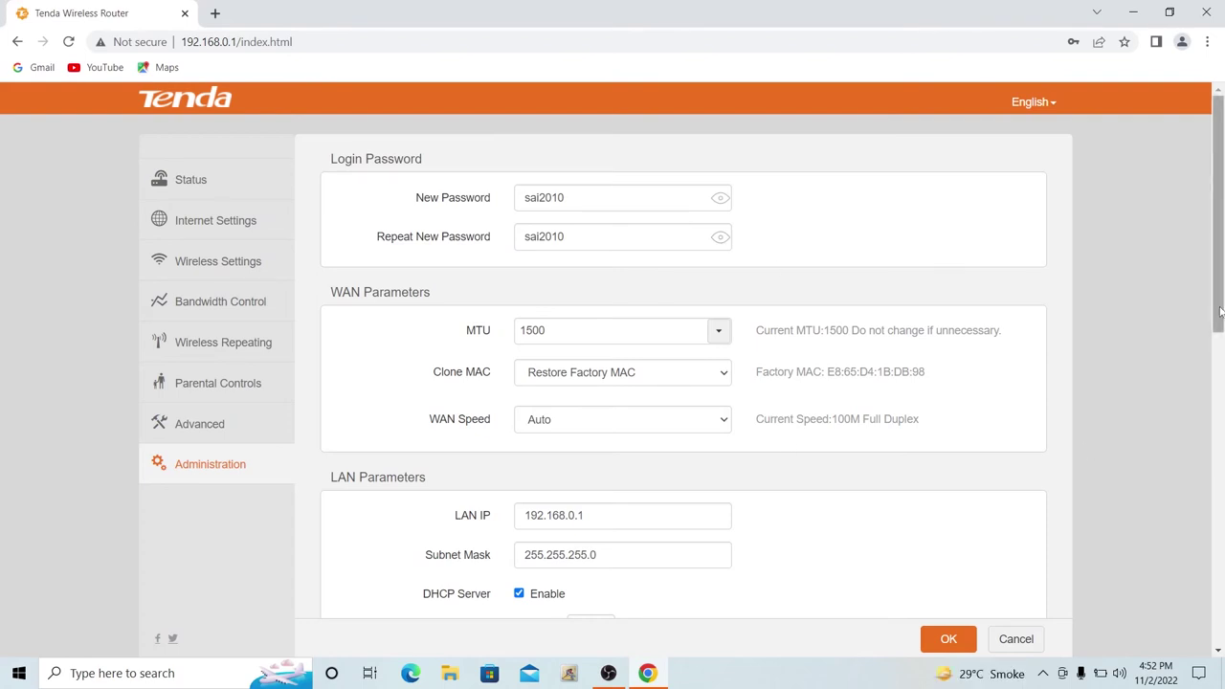
Save the Administration settings, returning to the router login page.
{"action": "left_click_drag", "start_coordinate": [1212, 325], "coordinate": [1221, 605]}
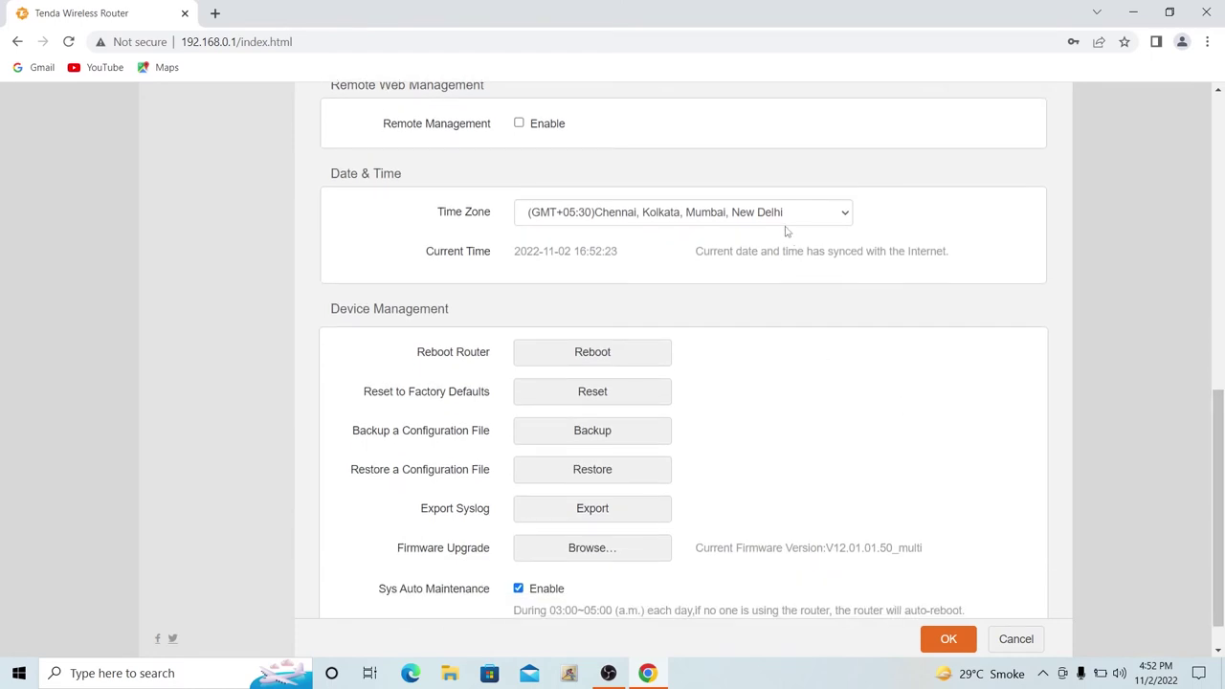
{"action": "left_click_drag", "start_coordinate": [1217, 422], "coordinate": [1218, 472]}
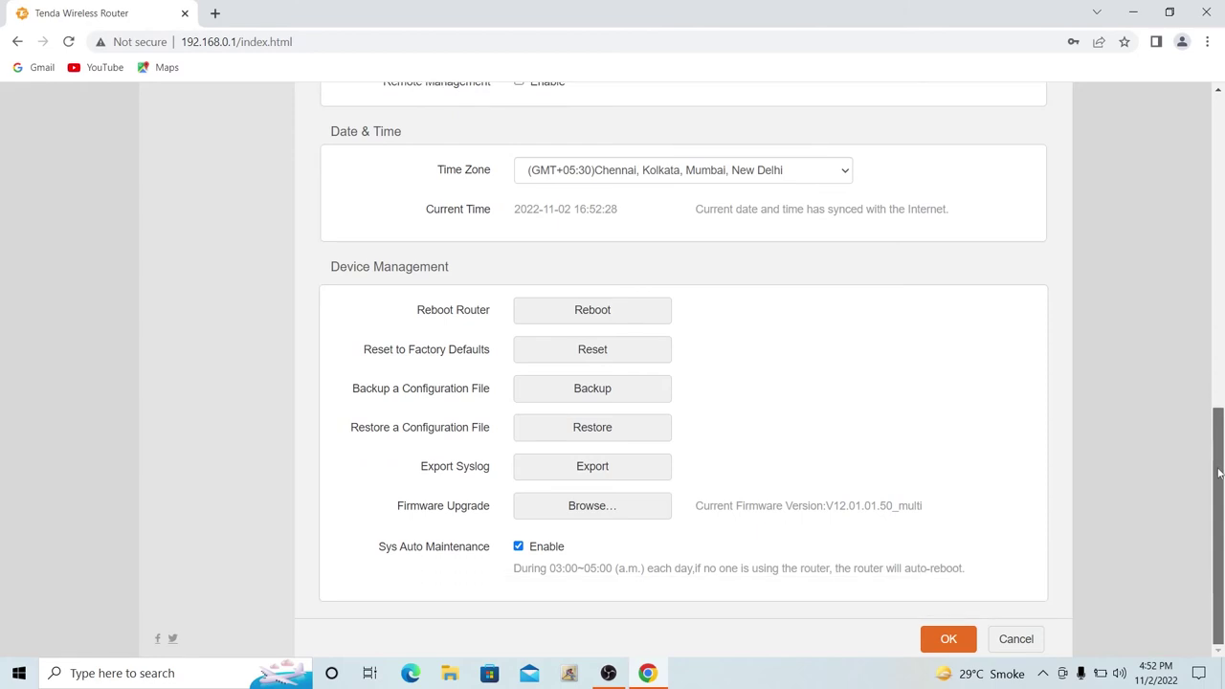
{"action": "left_click", "coordinate": [947, 640]}
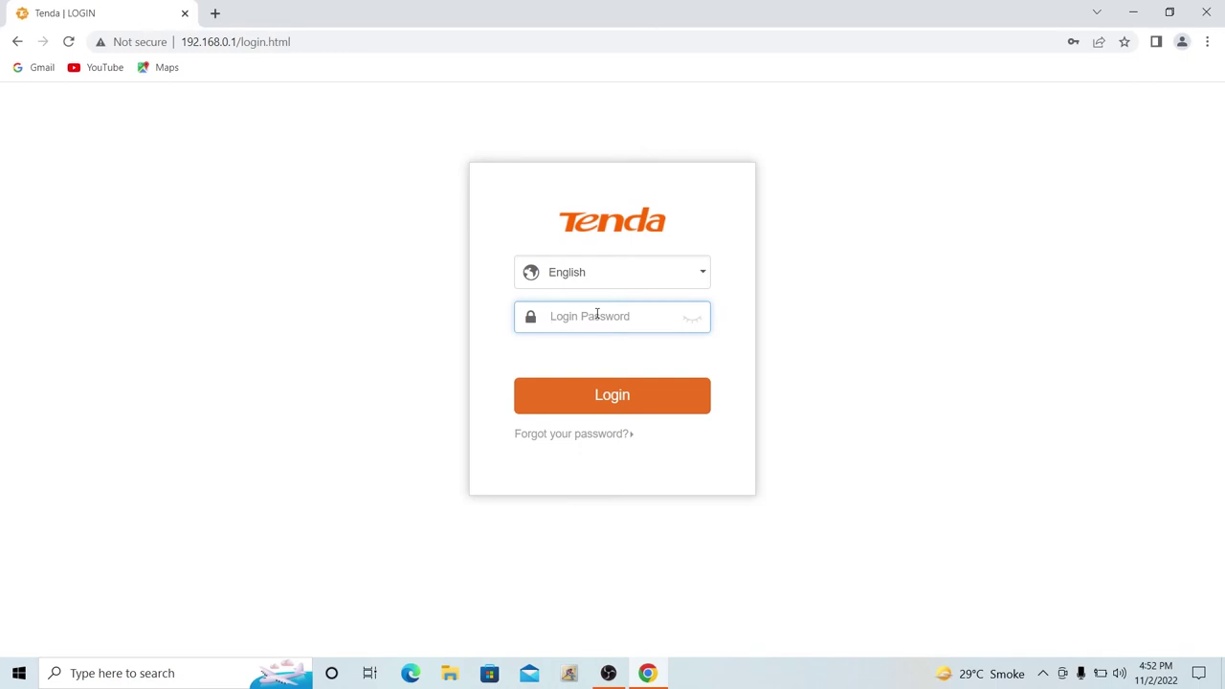
{"action": "type", "text": "ad"}
{"action": "left_click", "coordinate": [588, 406]}
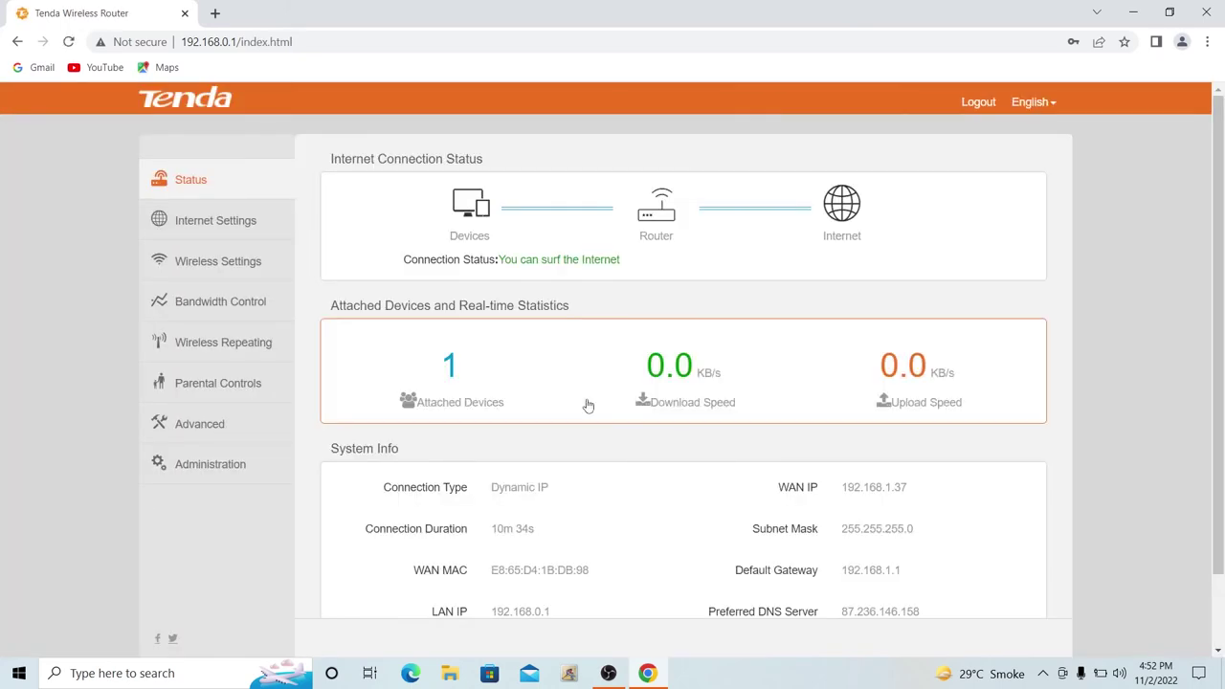
{"action": "left_click", "coordinate": [977, 102]}
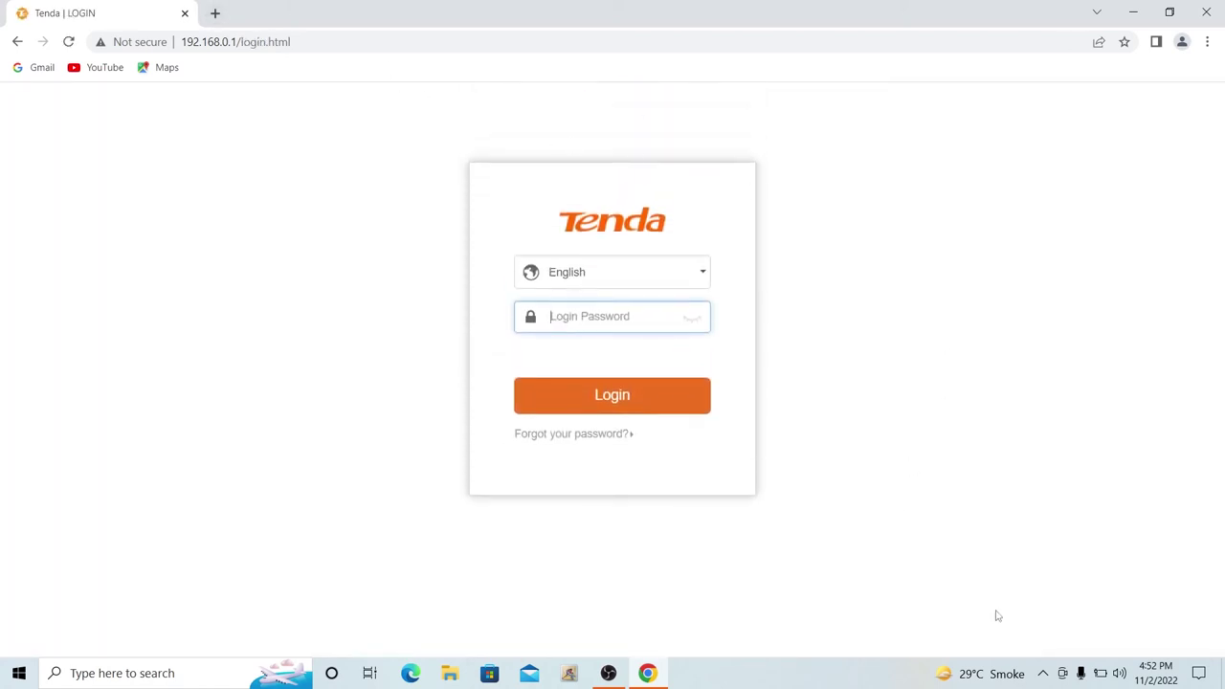
{"action": "left_click", "coordinate": [1044, 676]}
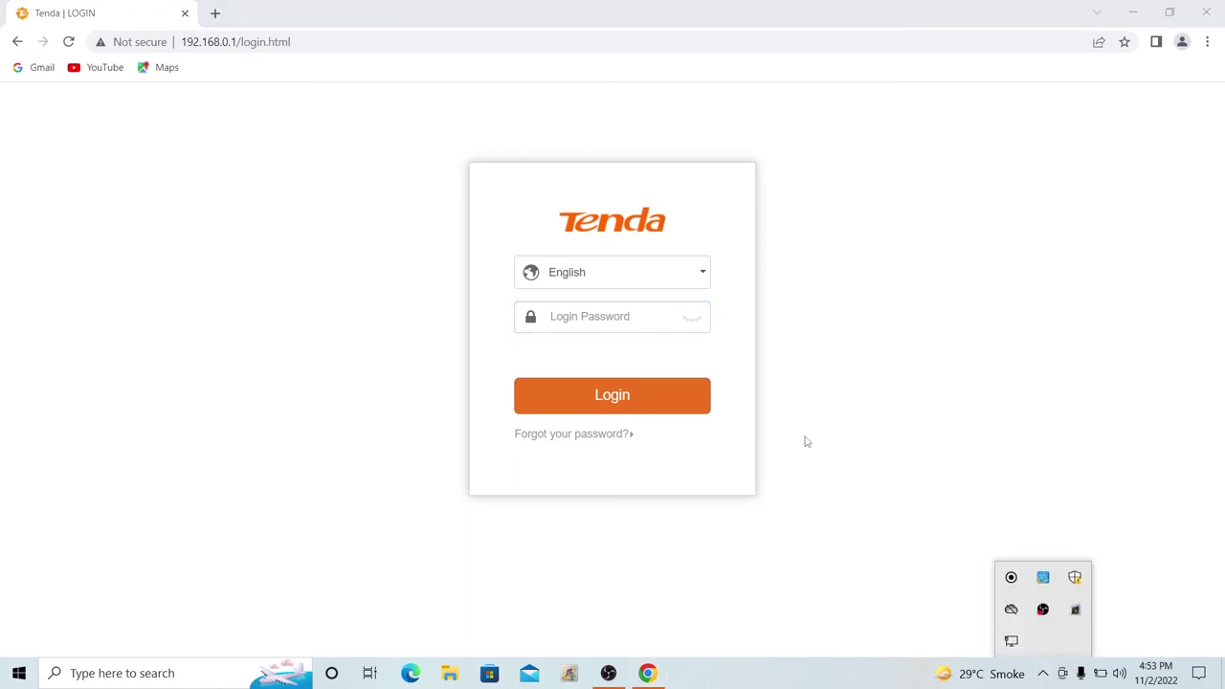
{"action": "key", "text": "super+r"}
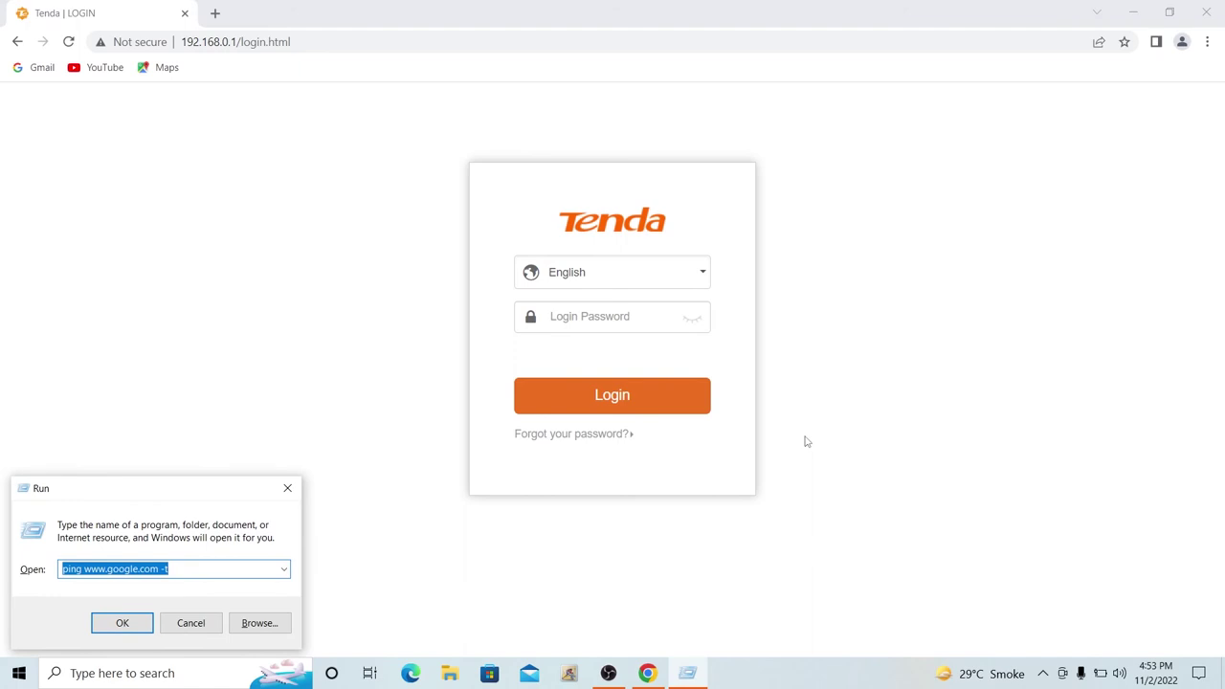
{"action": "left_click", "coordinate": [185, 575]}
{"action": "key", "text": "Return"}
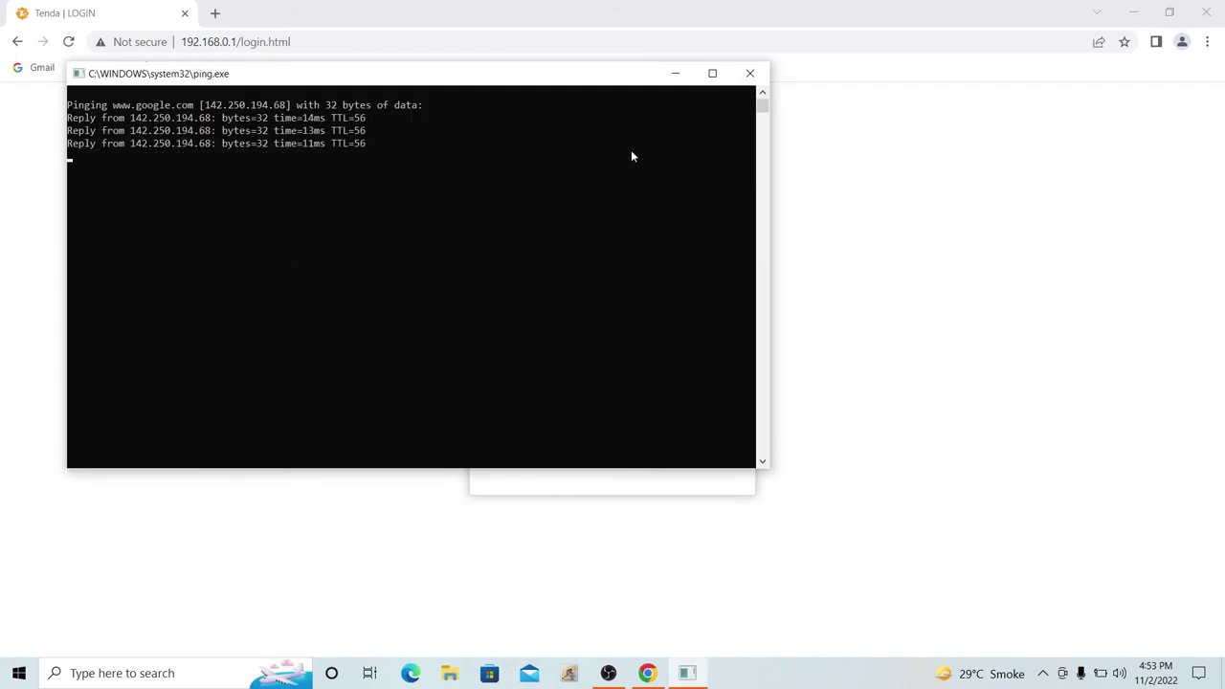
{"action": "left_click", "coordinate": [749, 74]}
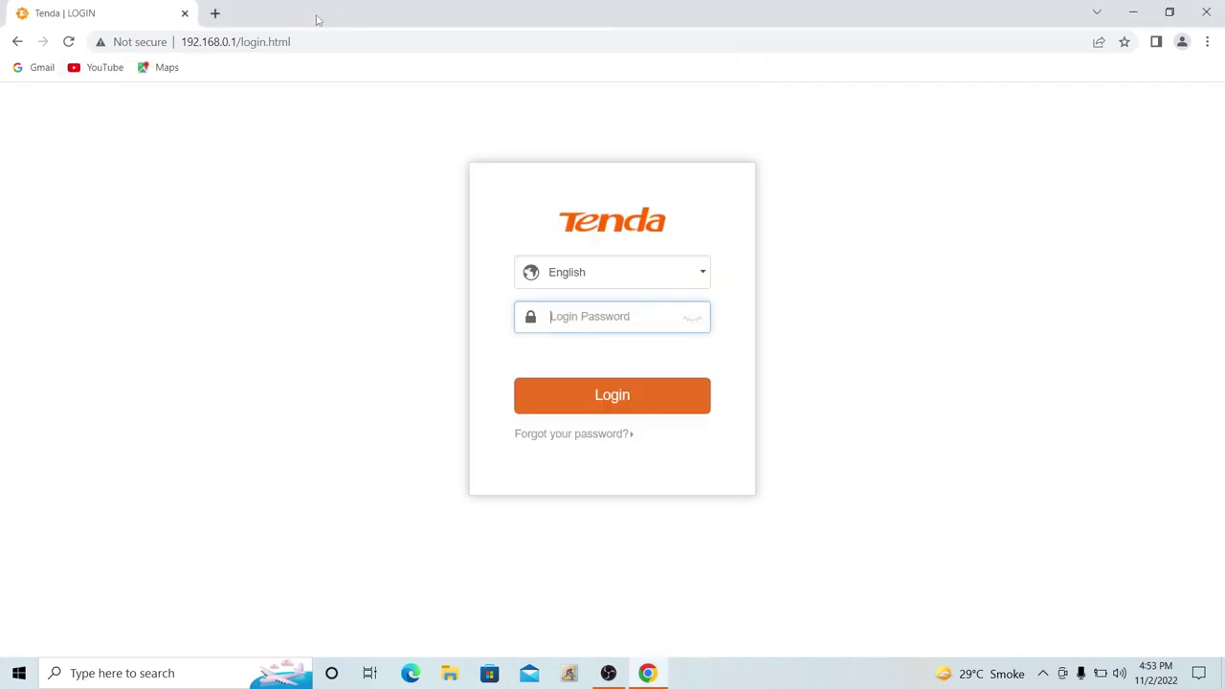
{"action": "left_click", "coordinate": [214, 12]}
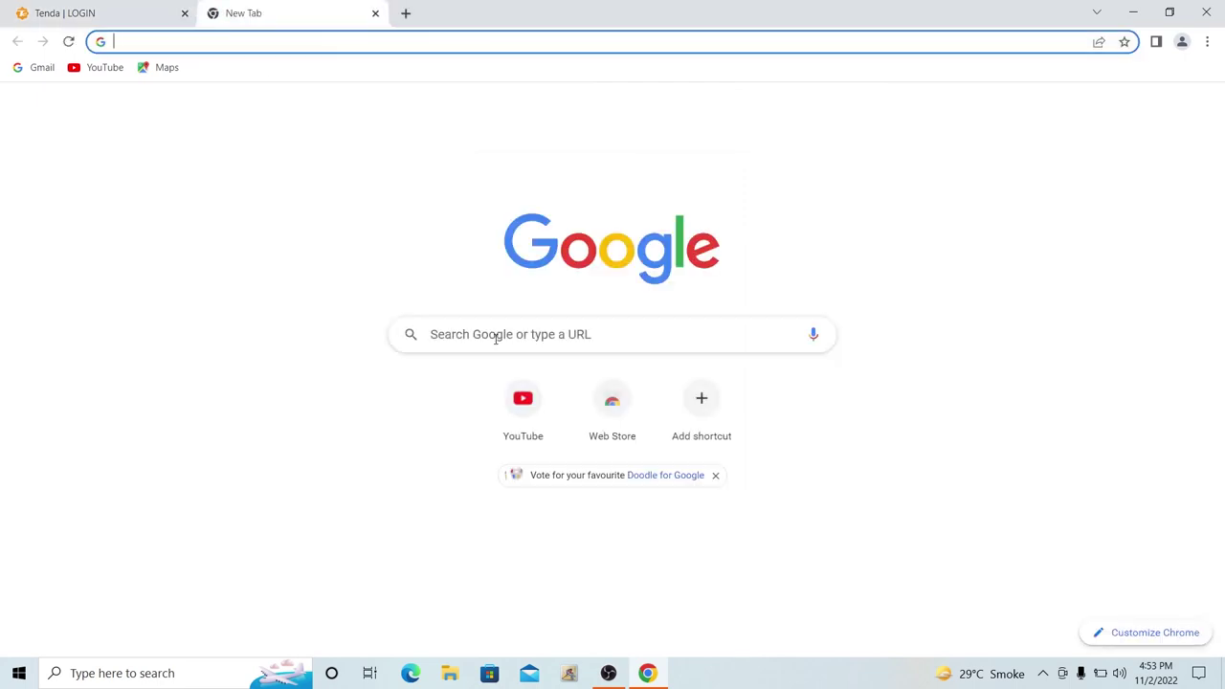
{"action": "left_click", "coordinate": [493, 334]}
{"action": "type", "text": "www"}
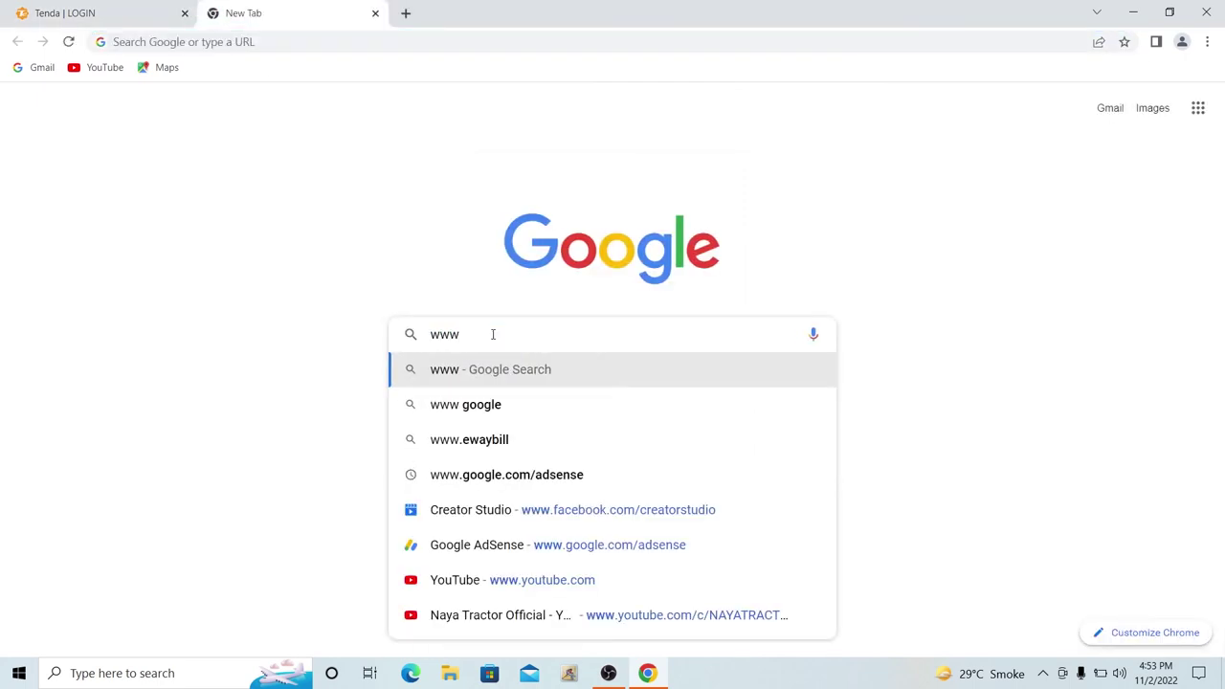
{"action": "type", "text": ".google."}
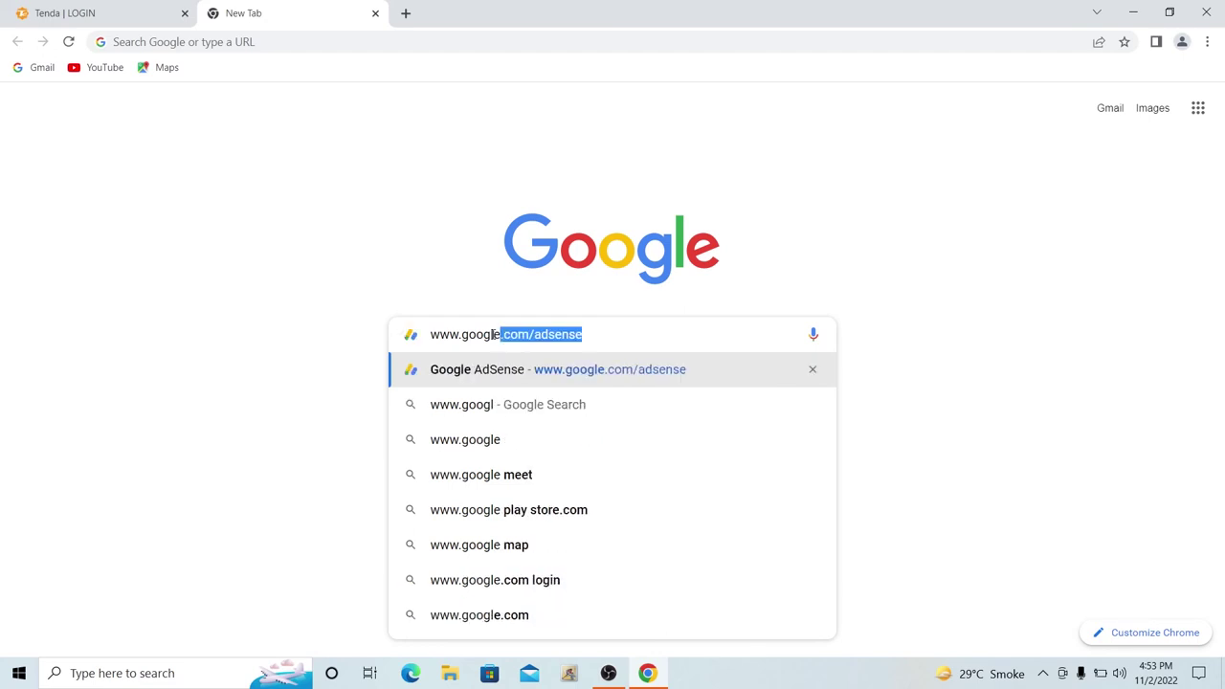
{"action": "type", "text": "com"}
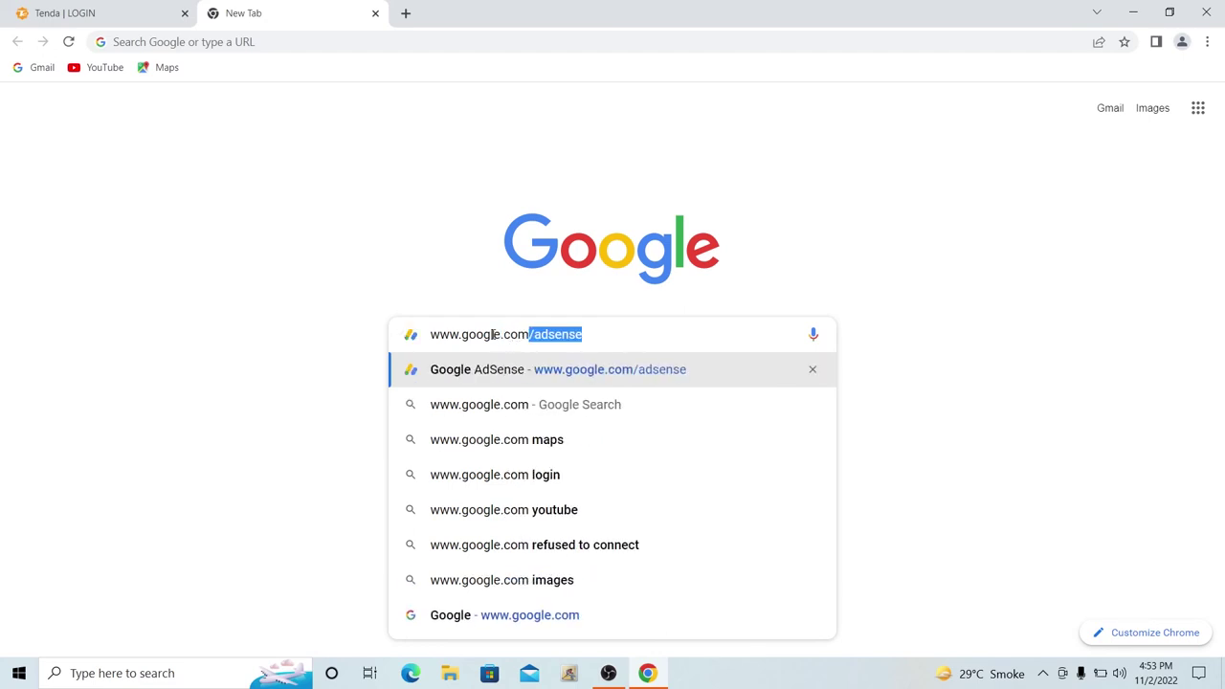
{"action": "key", "text": "Delete"}
{"action": "key", "text": "Return"}
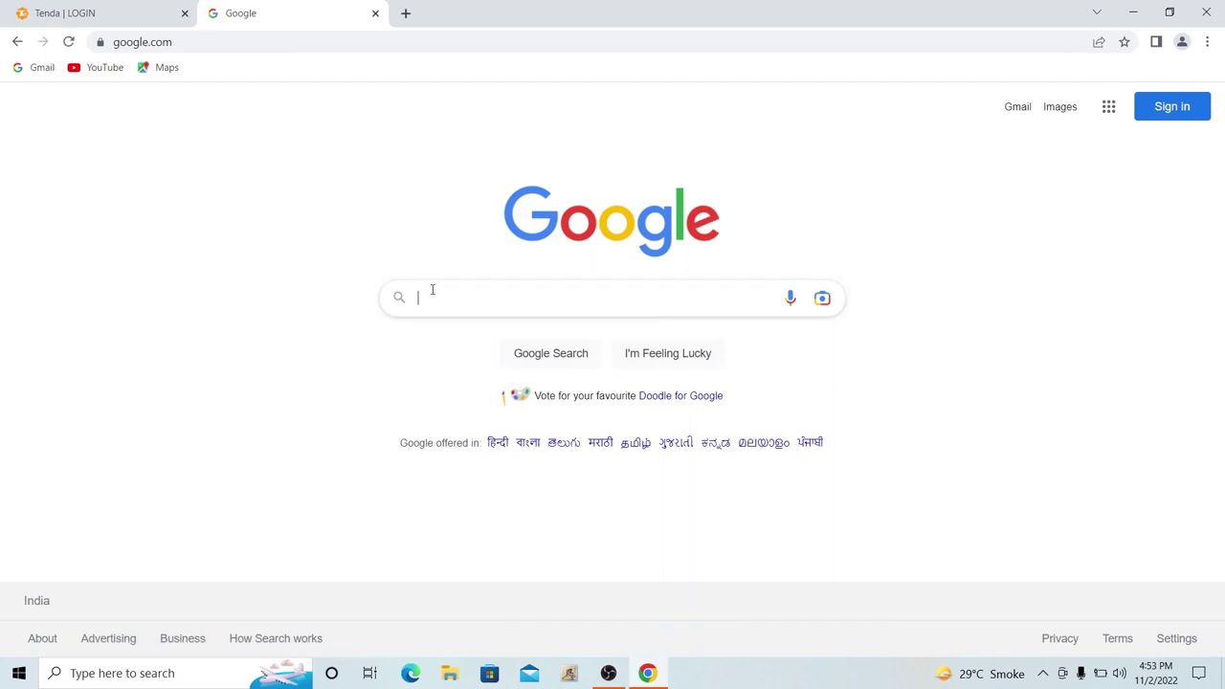
Search Google for 'youtube' and open the YouTube home page.
{"action": "left_click", "coordinate": [433, 290]}
{"action": "type", "text": "youtube"}
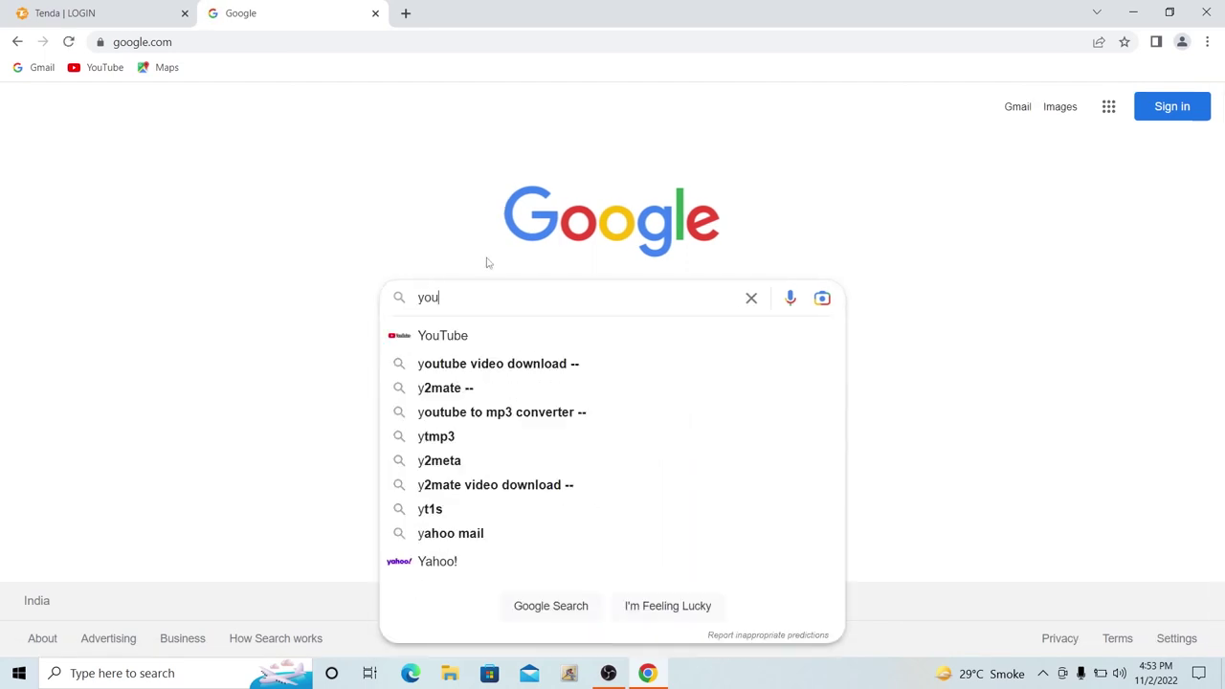
{"action": "key", "text": "Return"}
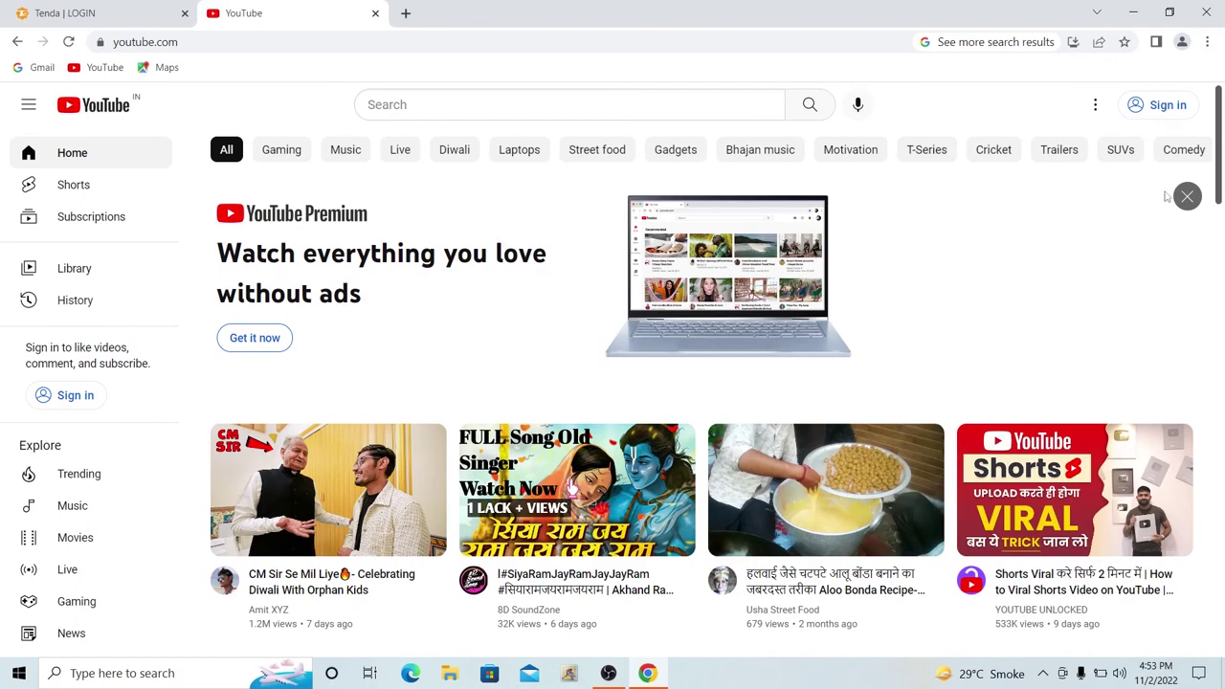
Start typing 'yo' into YouTube's search box.
{"action": "left_click_drag", "start_coordinate": [1218, 164], "coordinate": [1197, 284]}
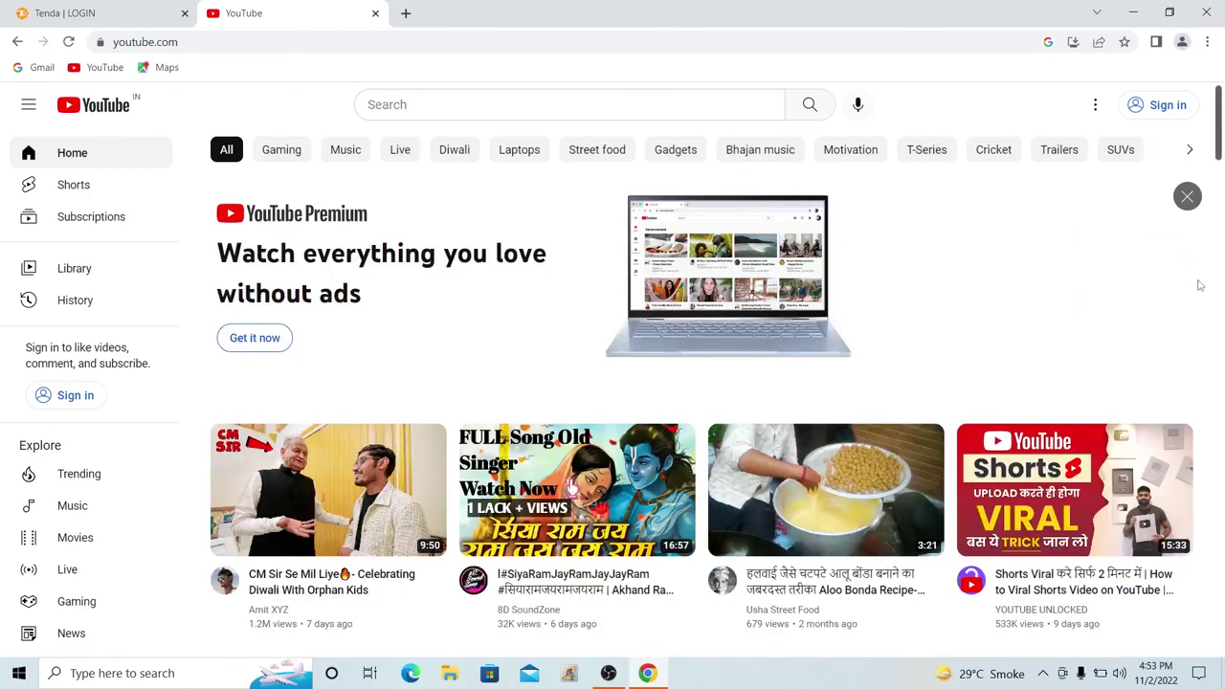
{"action": "left_click", "coordinate": [449, 104]}
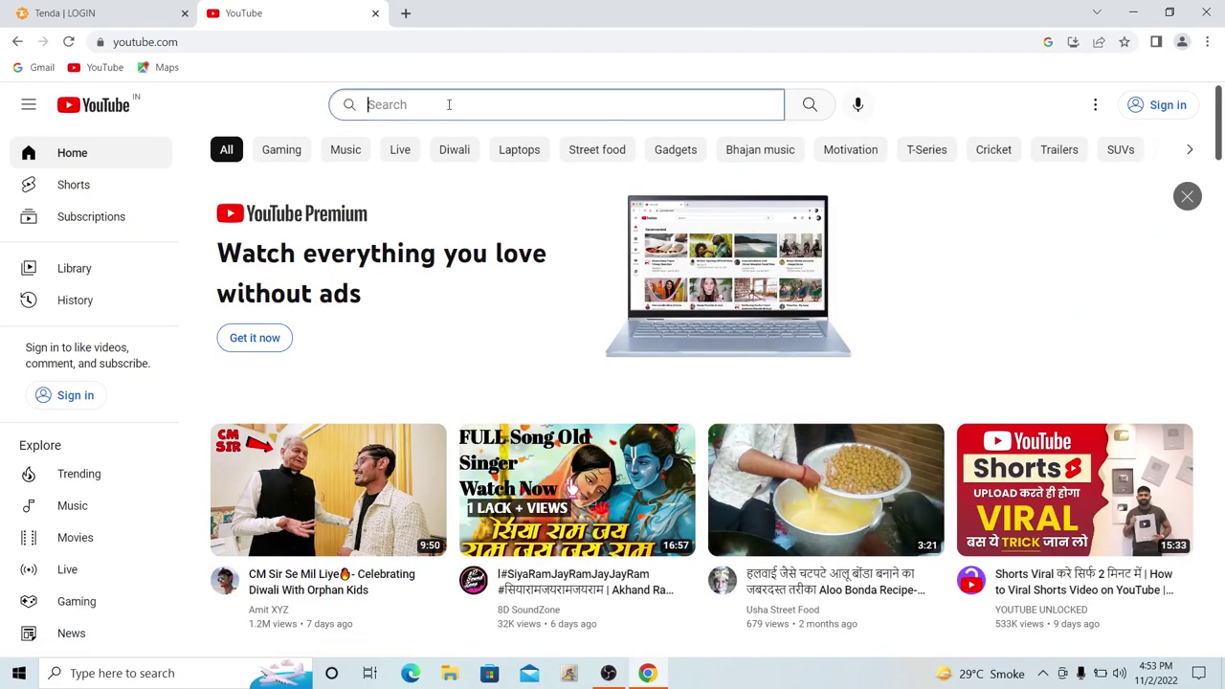
{"action": "type", "text": "you"}
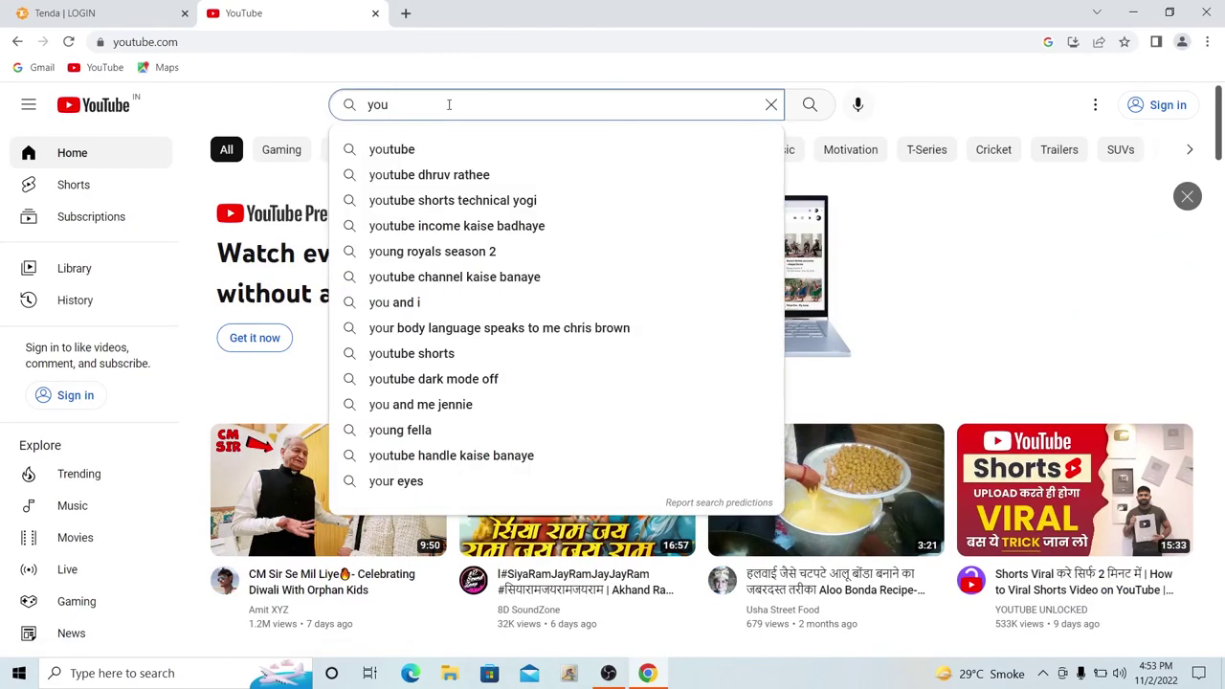
Search Google for 'google' in a new tab, then close Chrome.
{"action": "left_click", "coordinate": [406, 13]}
{"action": "left_click", "coordinate": [498, 334]}
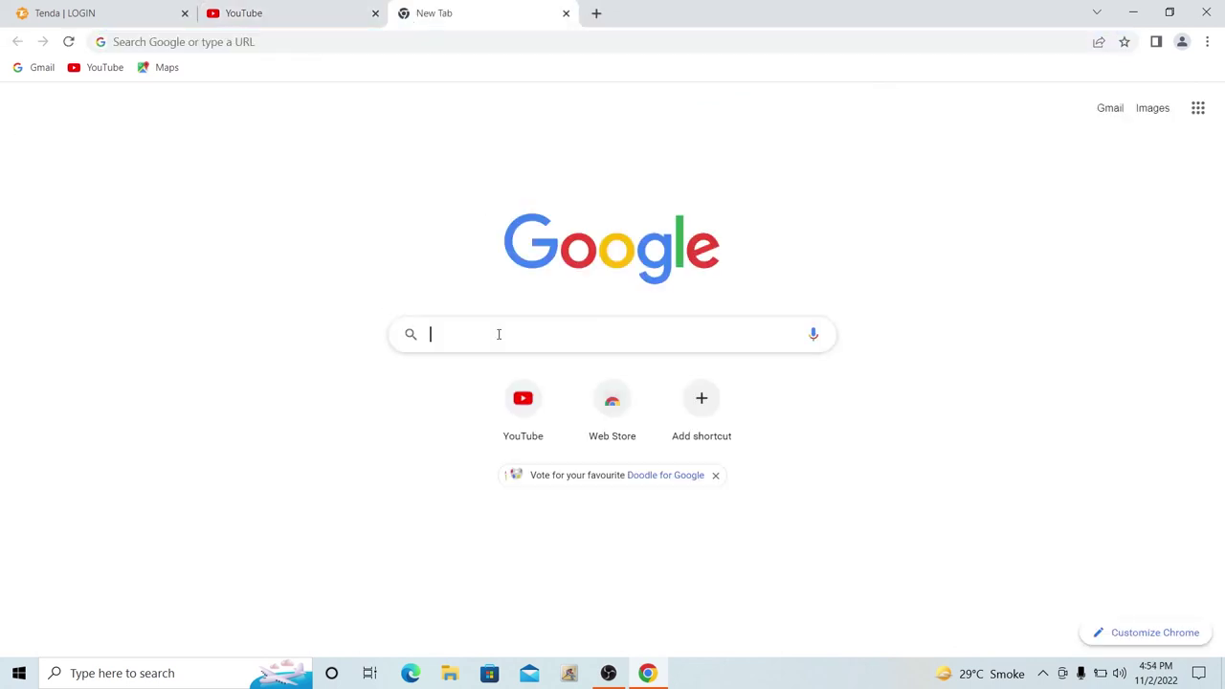
{"action": "type", "text": "google"}
{"action": "key", "text": "Return"}
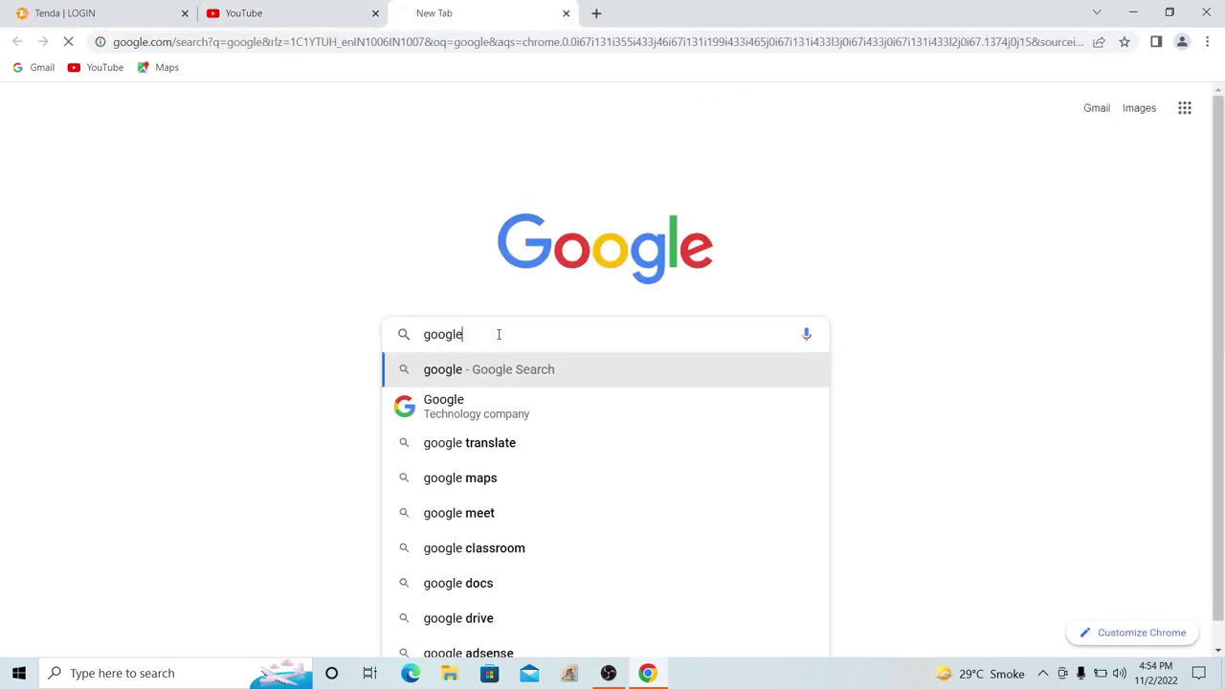
{"action": "left_click", "coordinate": [1216, 8]}
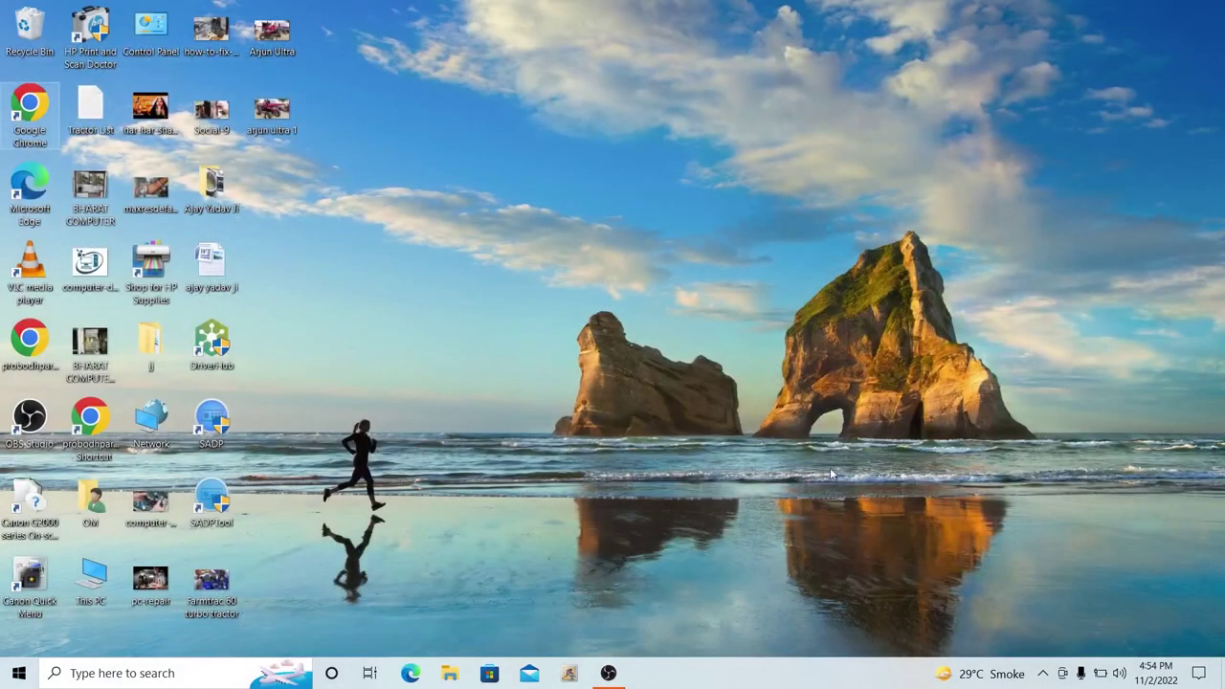
{"action": "left_click", "coordinate": [609, 673]}
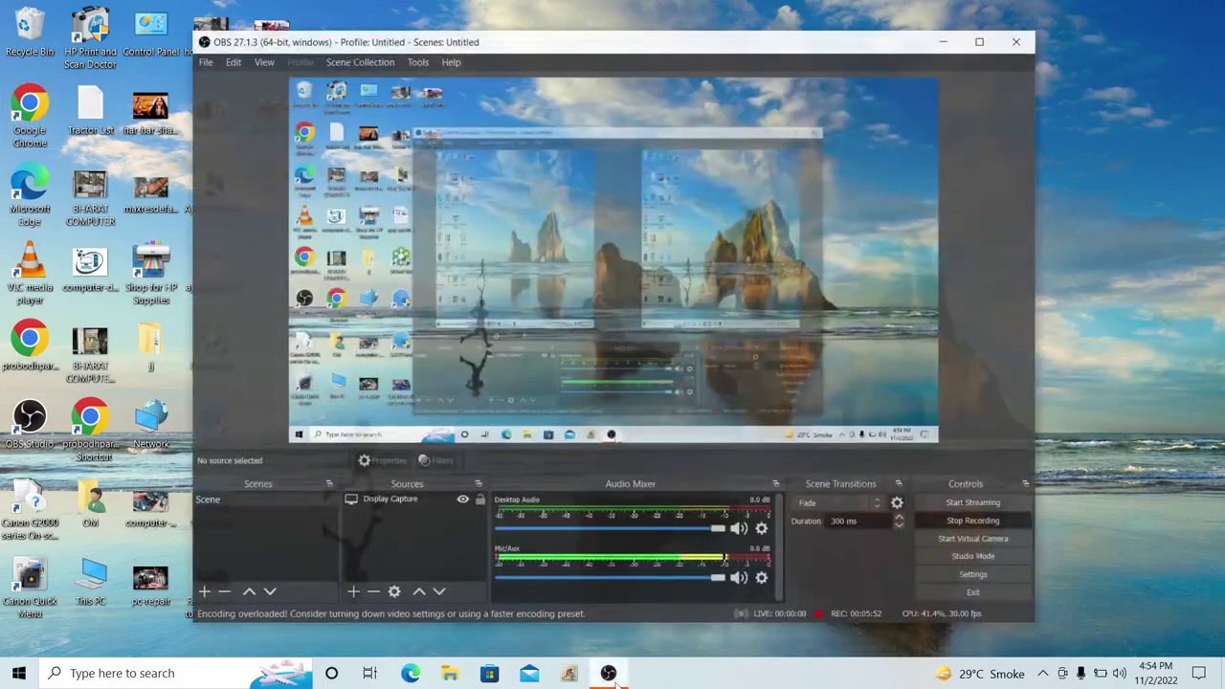